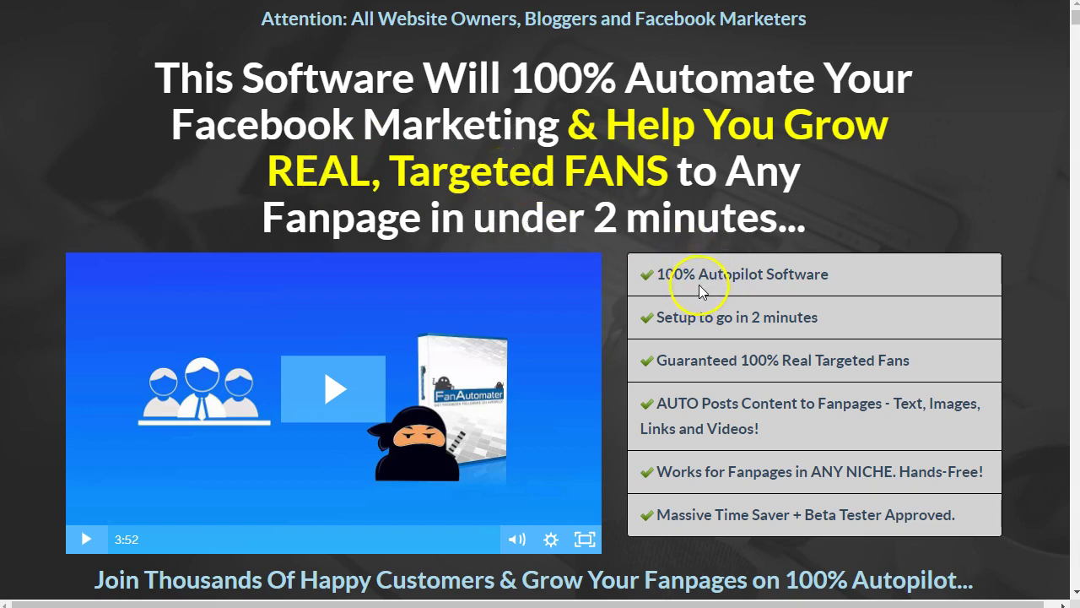
Read through the feature list on the Fan Automater sales page, including the targeted fans and auto-posting claims.
scroll(776, 276, down, 1)
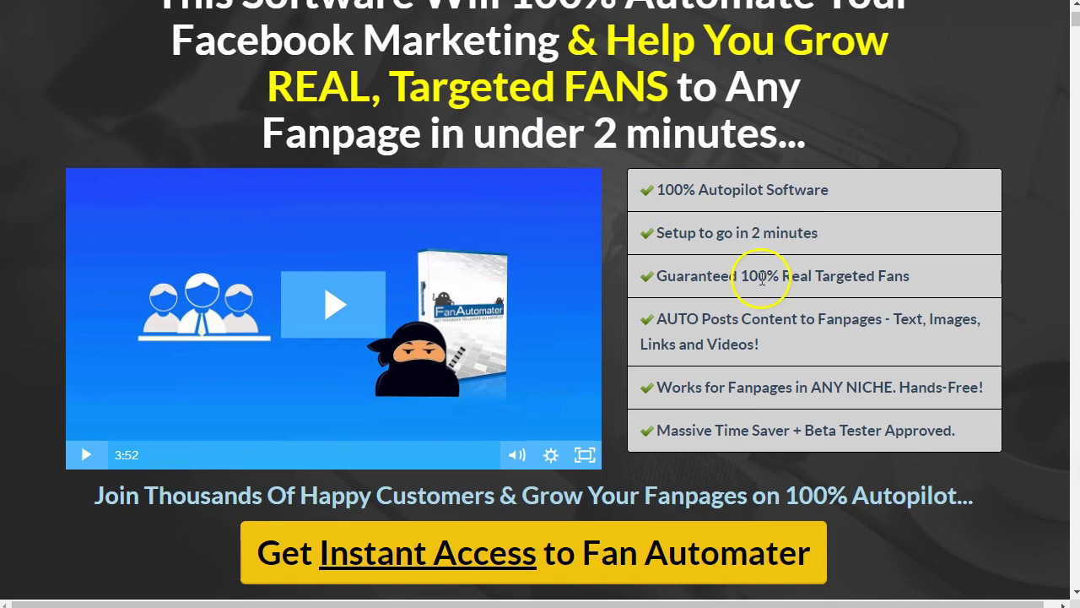
drag(658, 272, 939, 270)
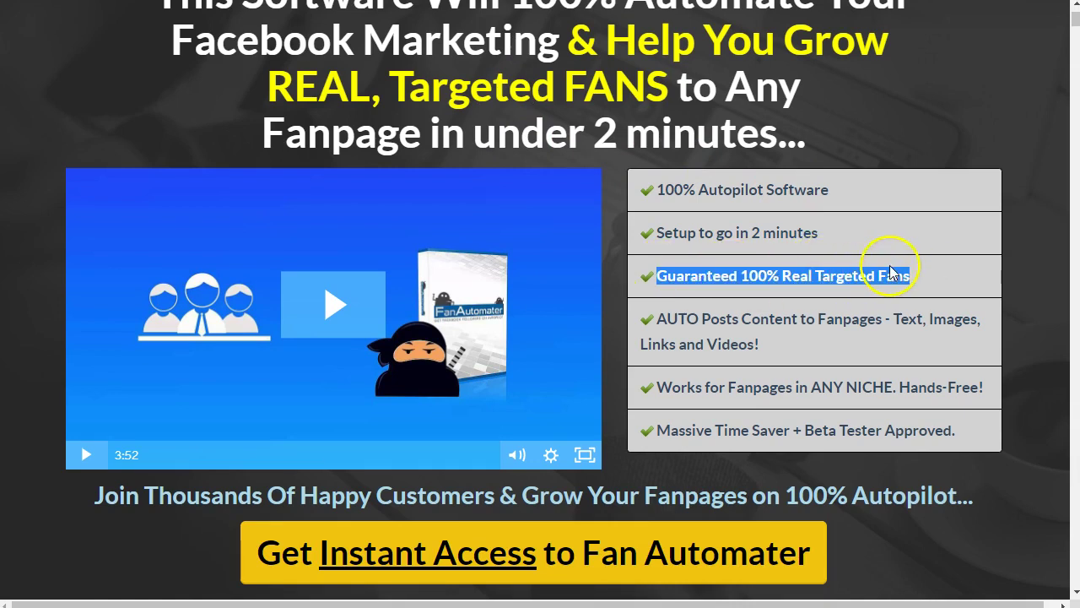
click(798, 276)
scroll(797, 277, down, 1)
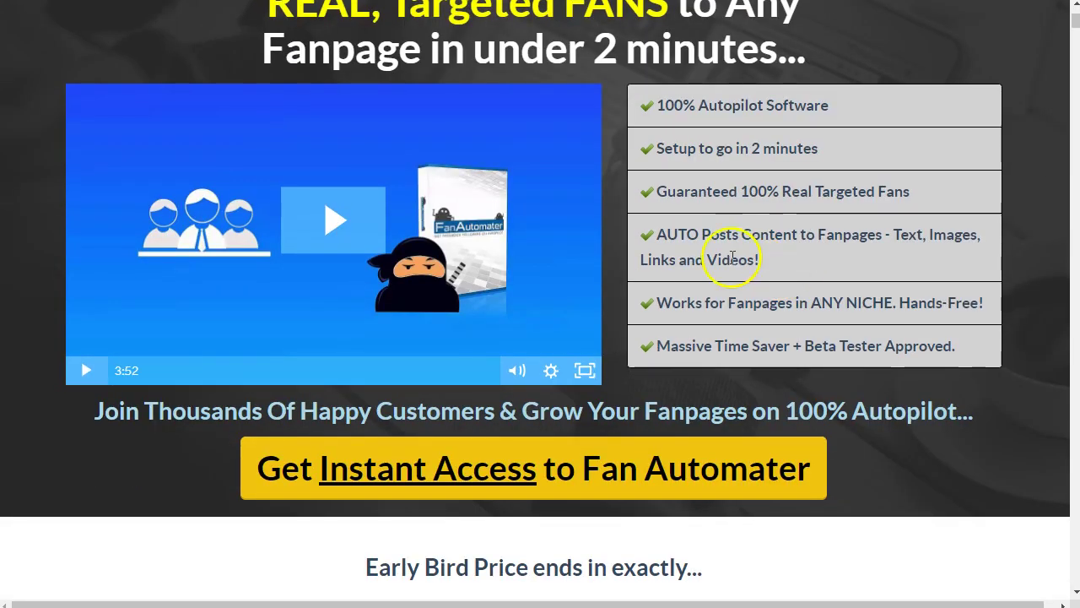
triple_click(683, 236)
click(824, 248)
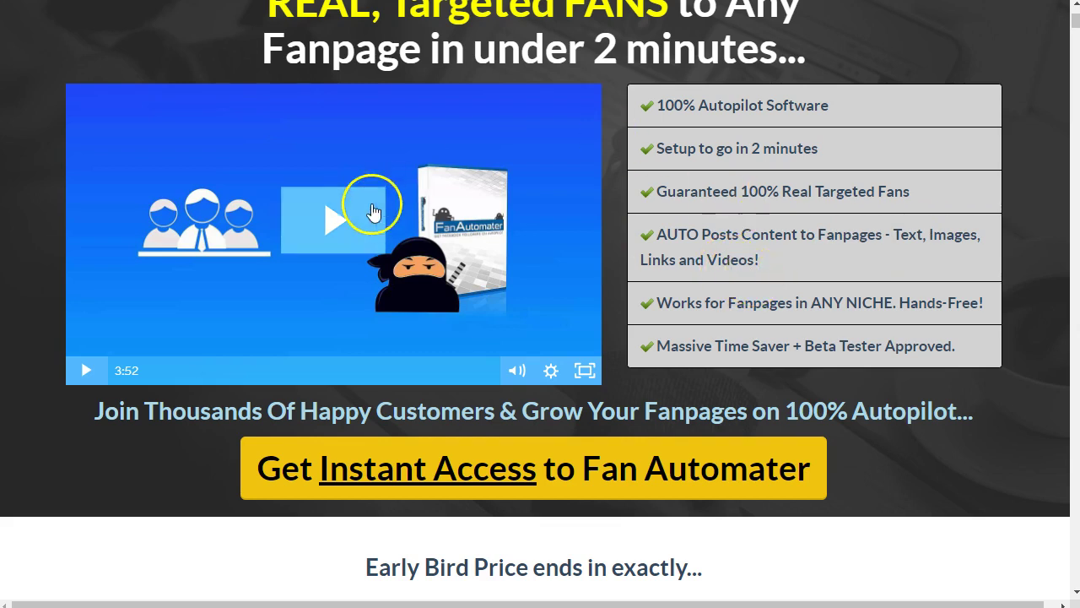
scroll(171, 117, up, 2)
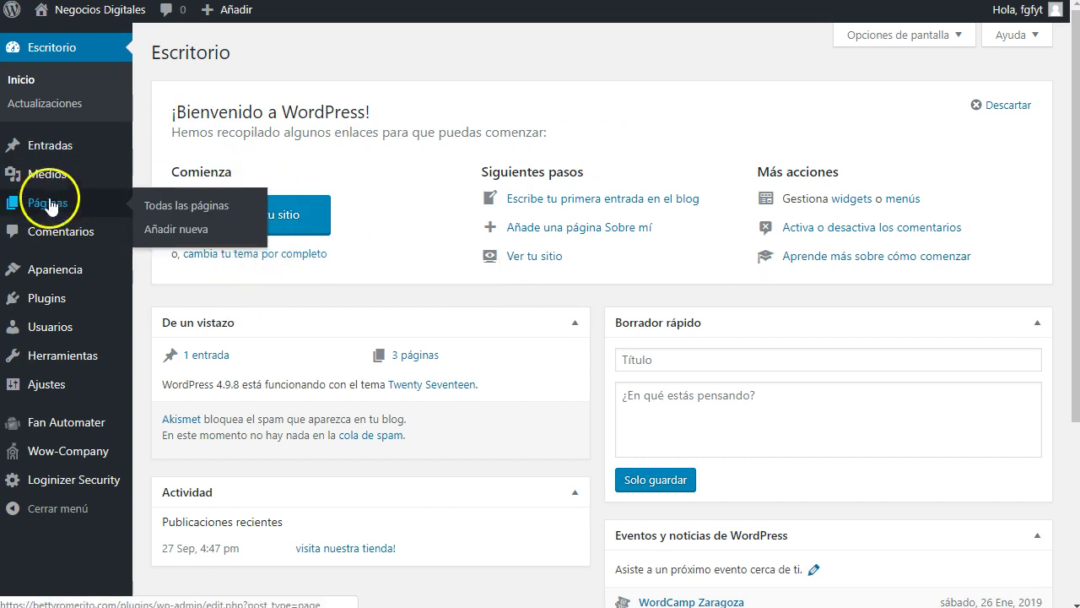
Find Fan Automater Pro among the installed WordPress plugins and inspect the Facebook User ID field in its settings.
click(44, 301)
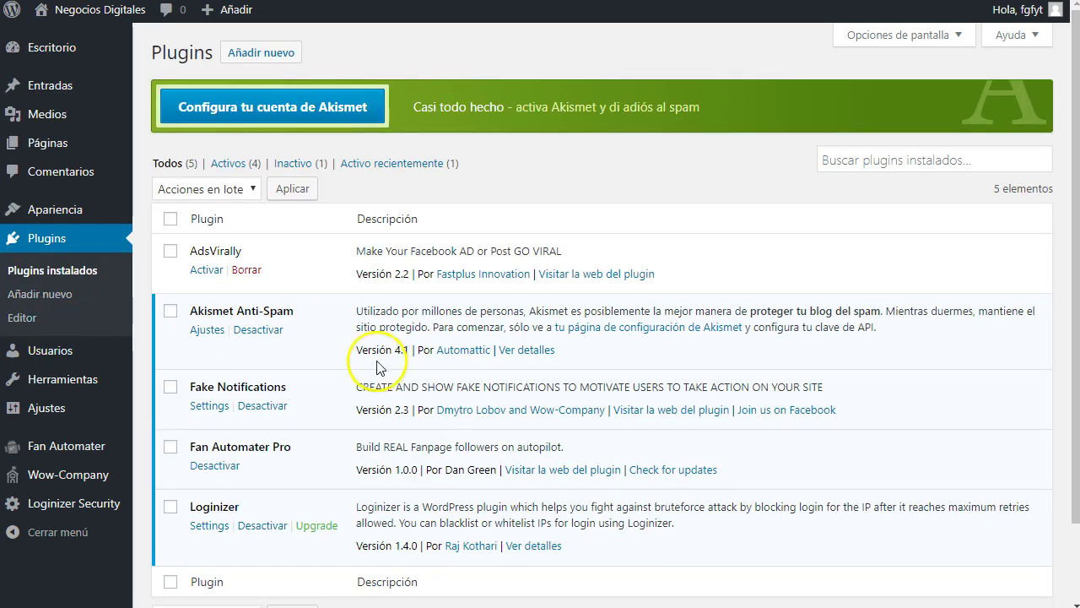
scroll(273, 364, down, 1)
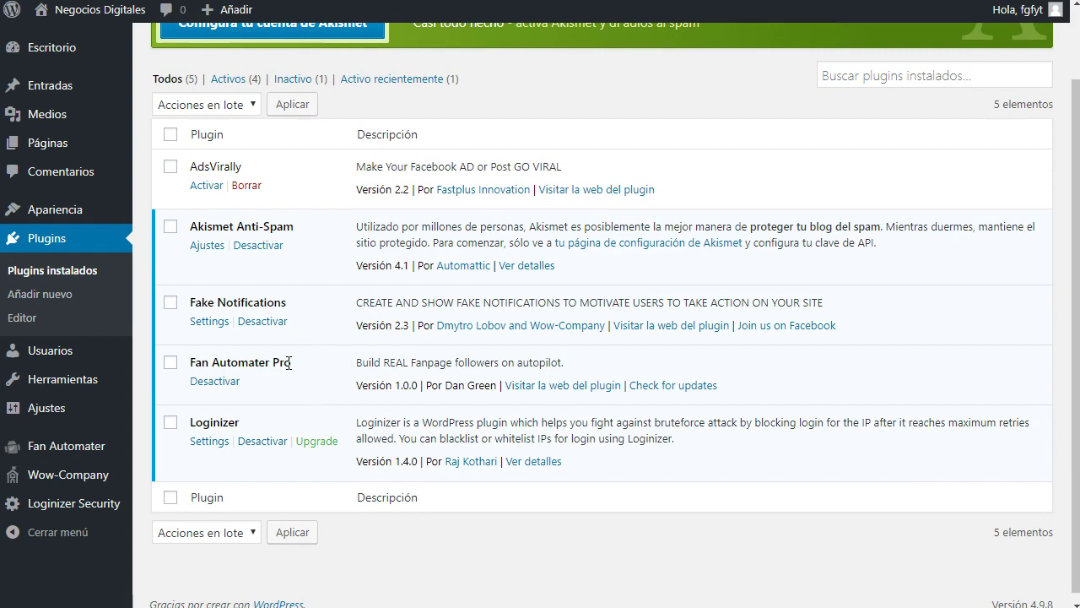
click(48, 447)
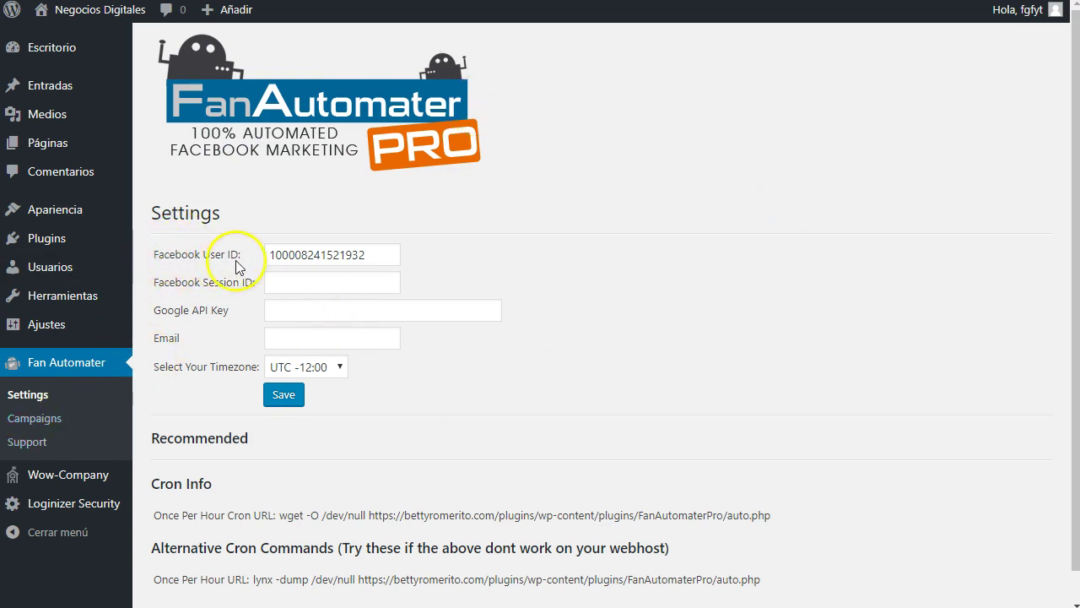
click(317, 254)
key(ctrl+a)
click(502, 268)
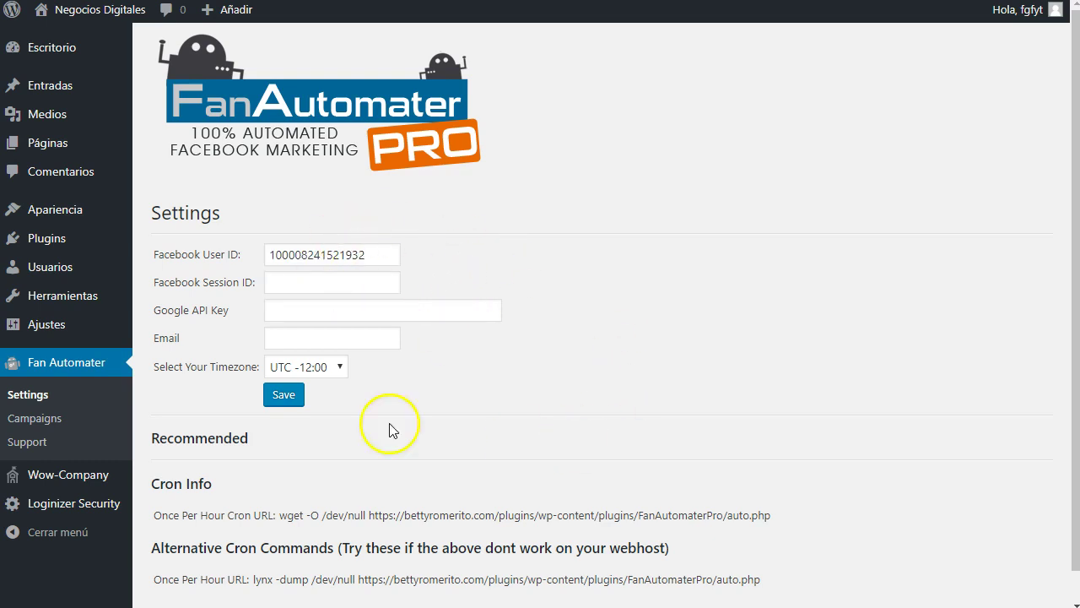
Start a new Fan Automater campaign and enter test as the campaign name, leaving the Page ID empty.
click(15, 420)
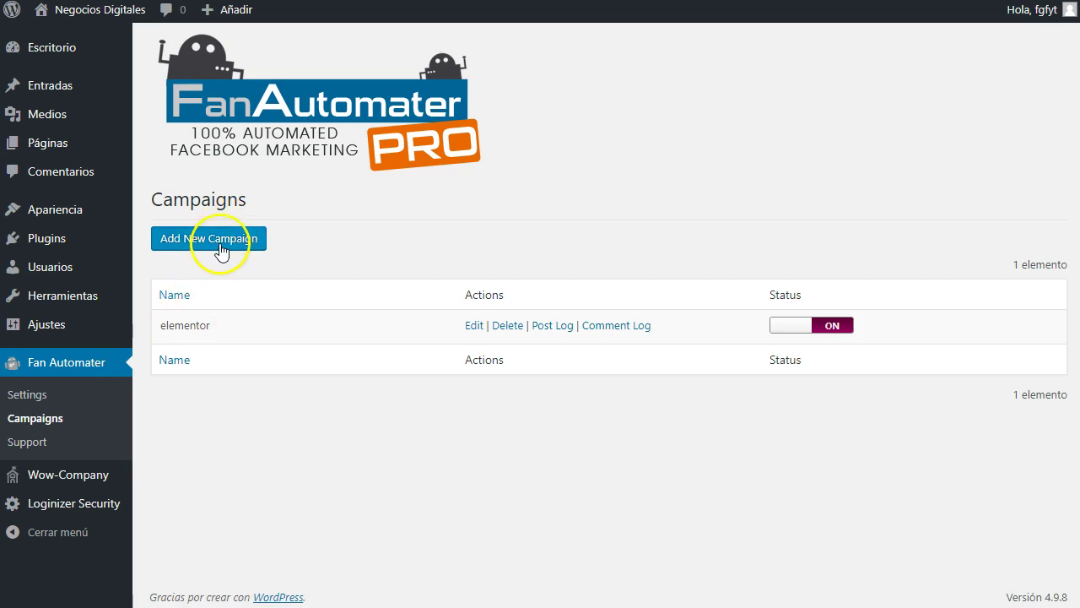
click(223, 245)
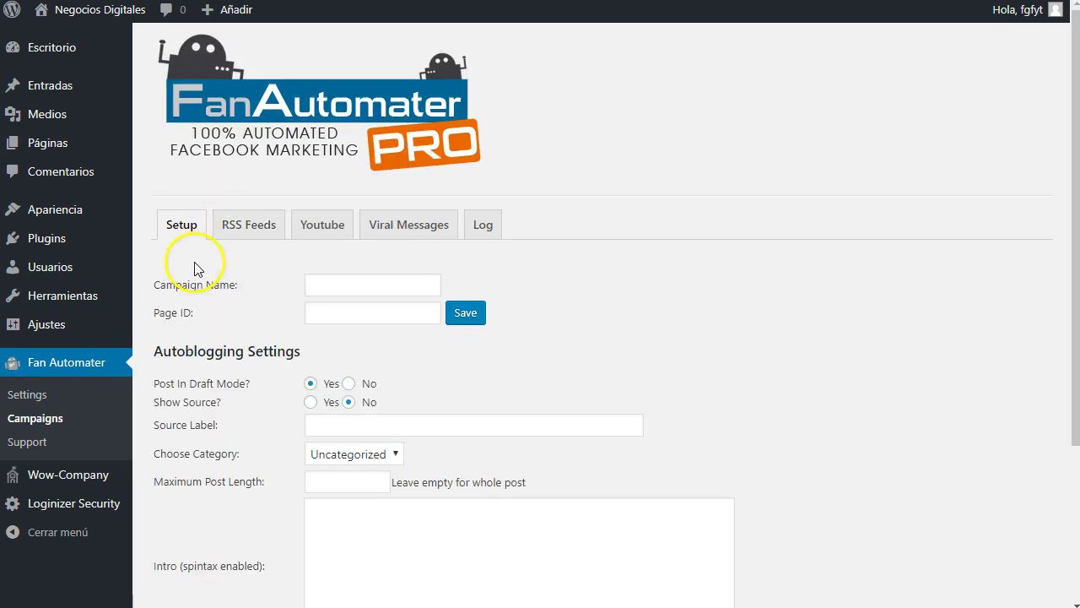
click(361, 284)
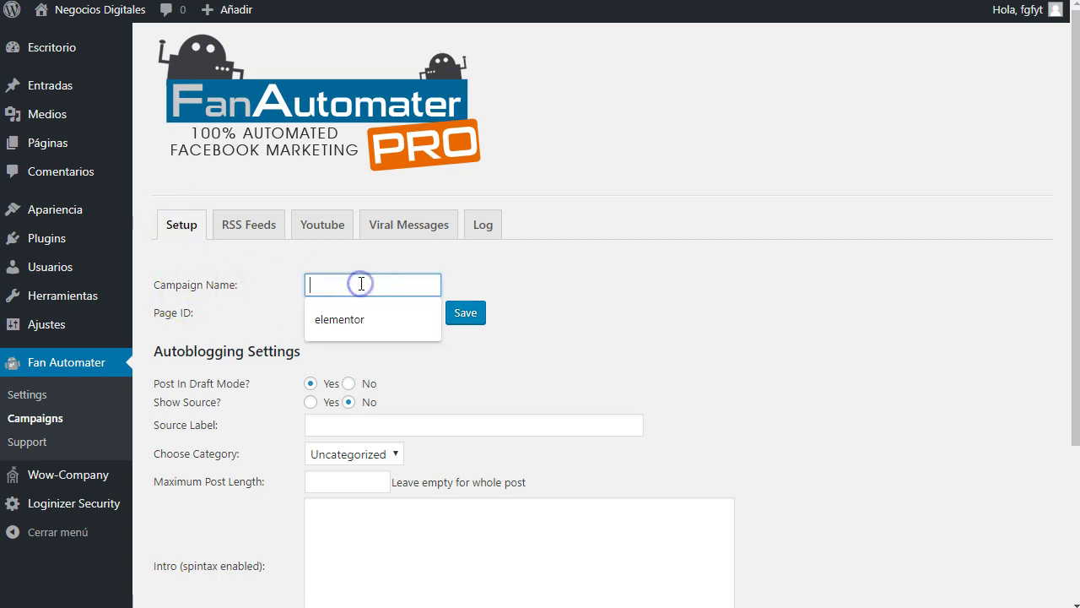
click(345, 287)
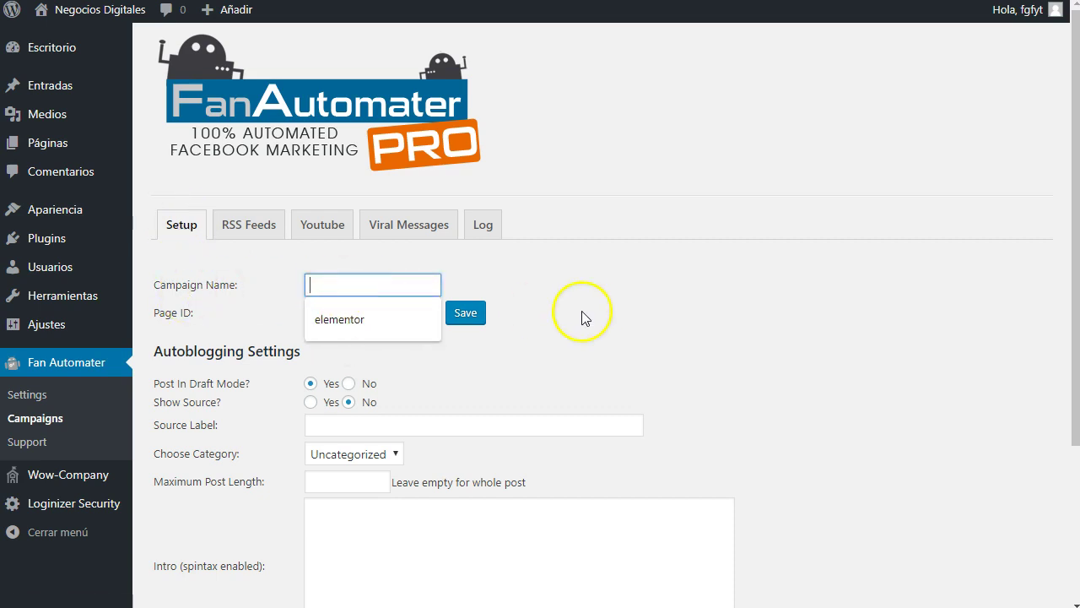
text(test)
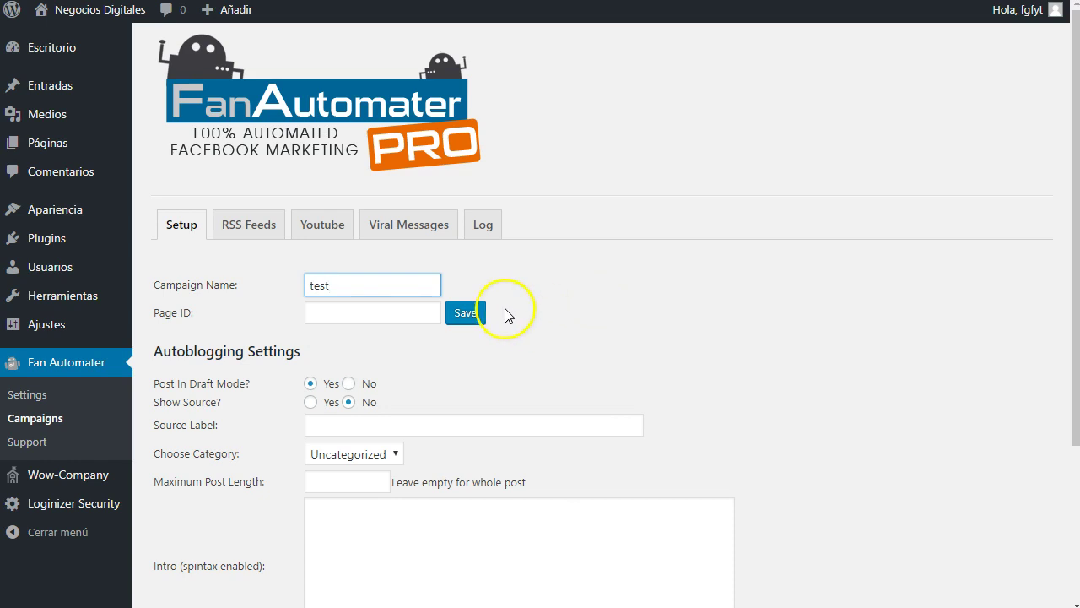
click(416, 312)
click(625, 325)
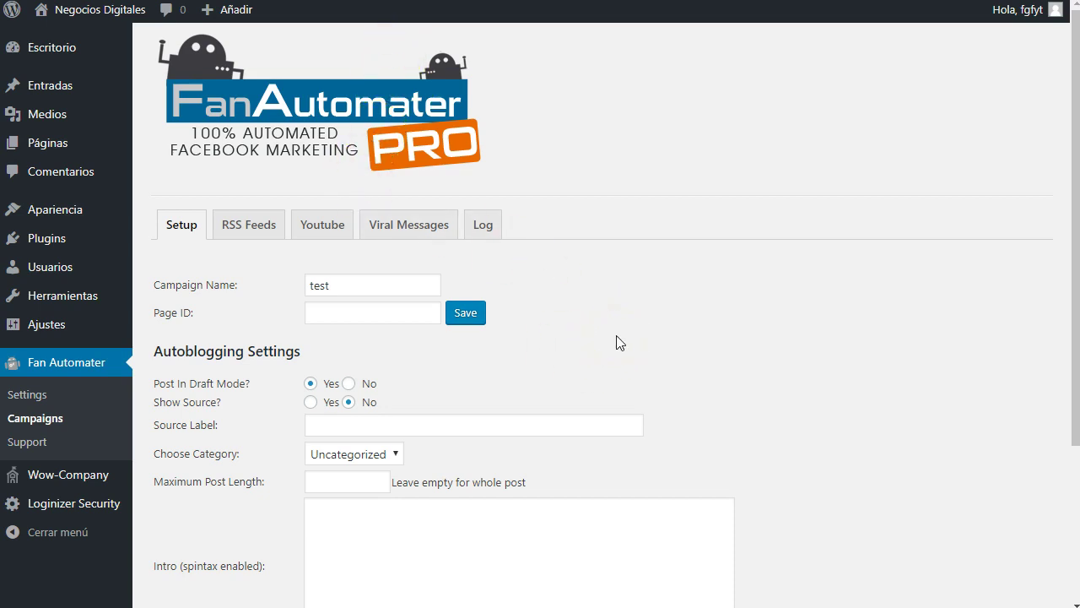
Examine the campaign's Autoblogging Settings: draft mode, source display and label, category, maximum post length, intro and outro.
scroll(198, 339, down, 2)
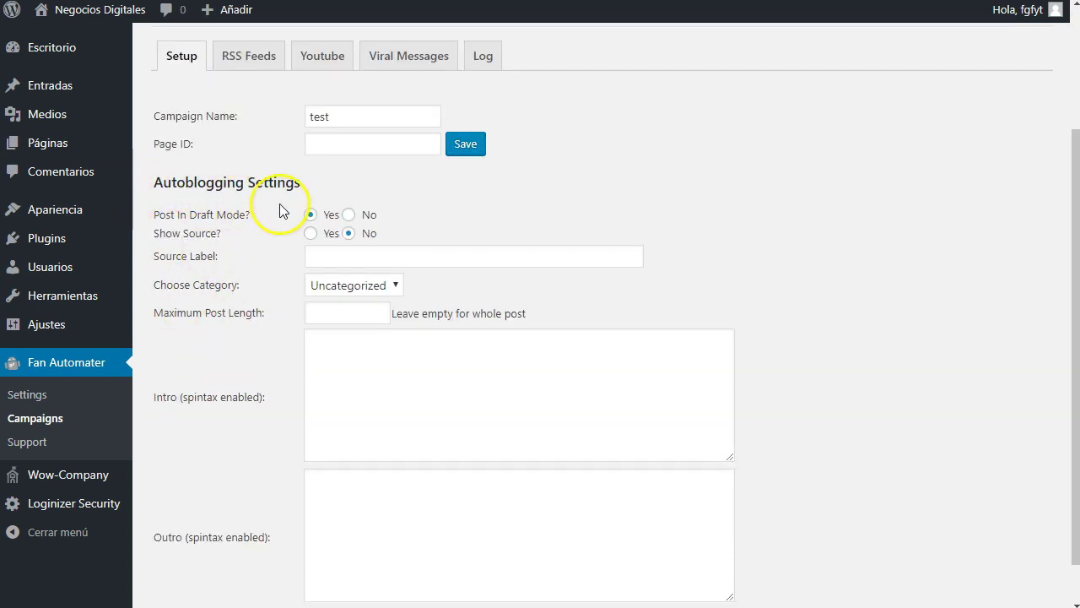
double_click(198, 216)
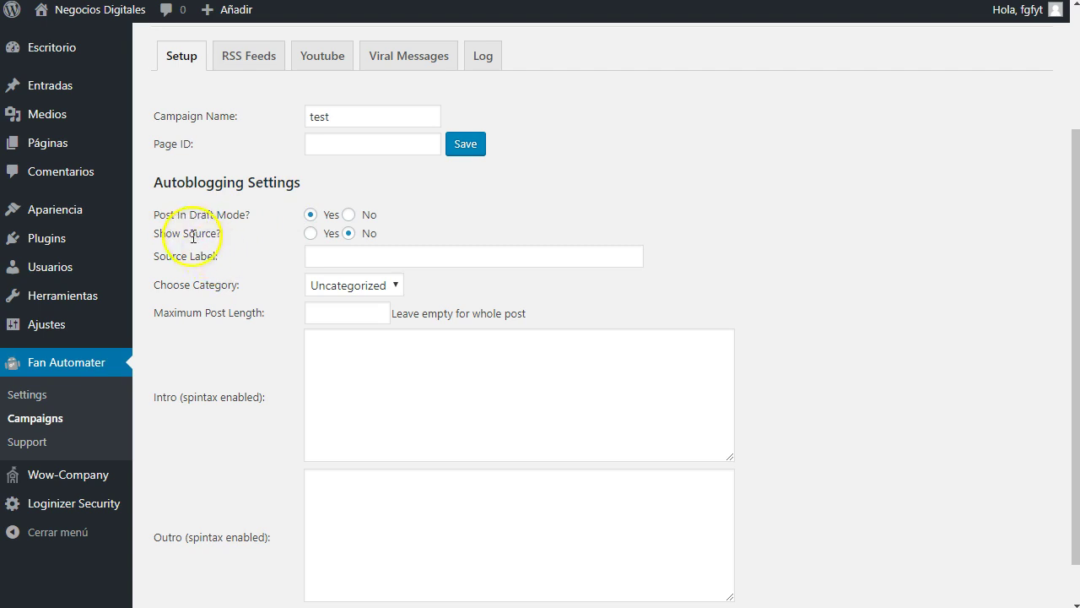
double_click(192, 234)
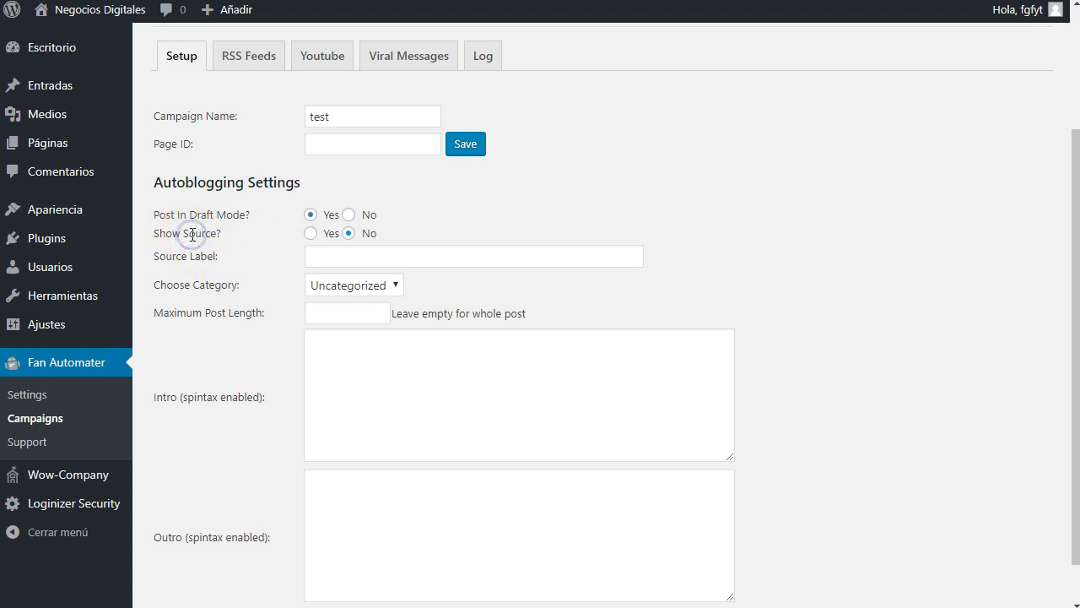
click(191, 258)
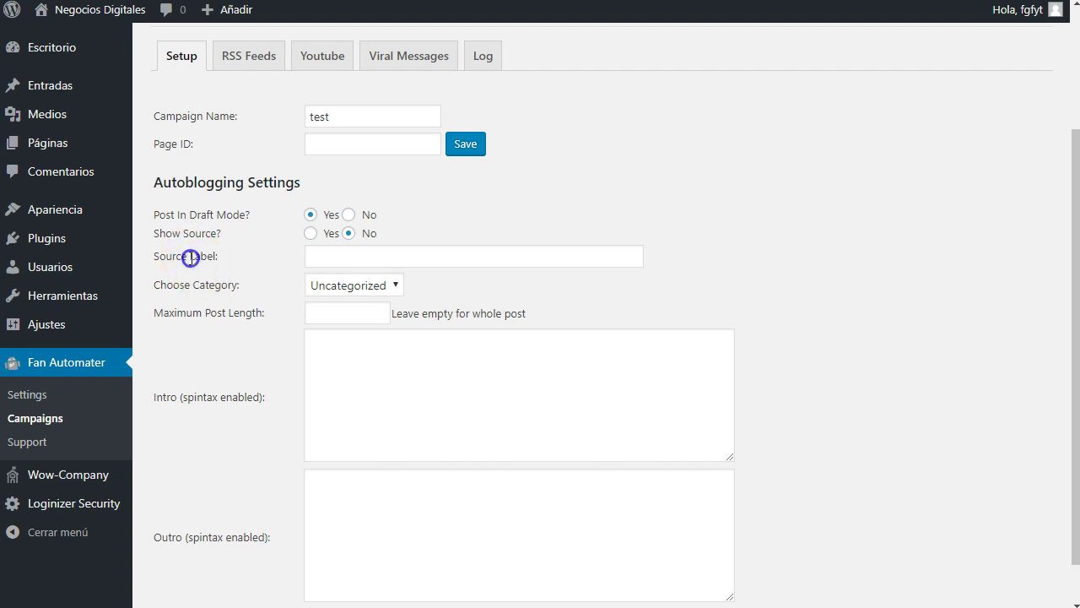
click(375, 286)
click(375, 288)
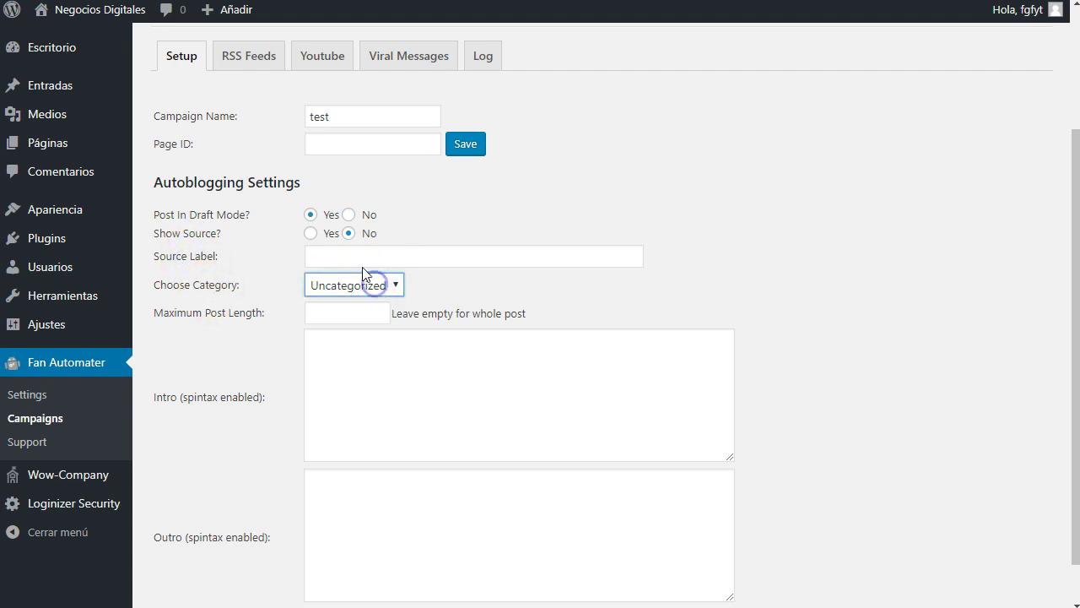
click(338, 311)
click(197, 340)
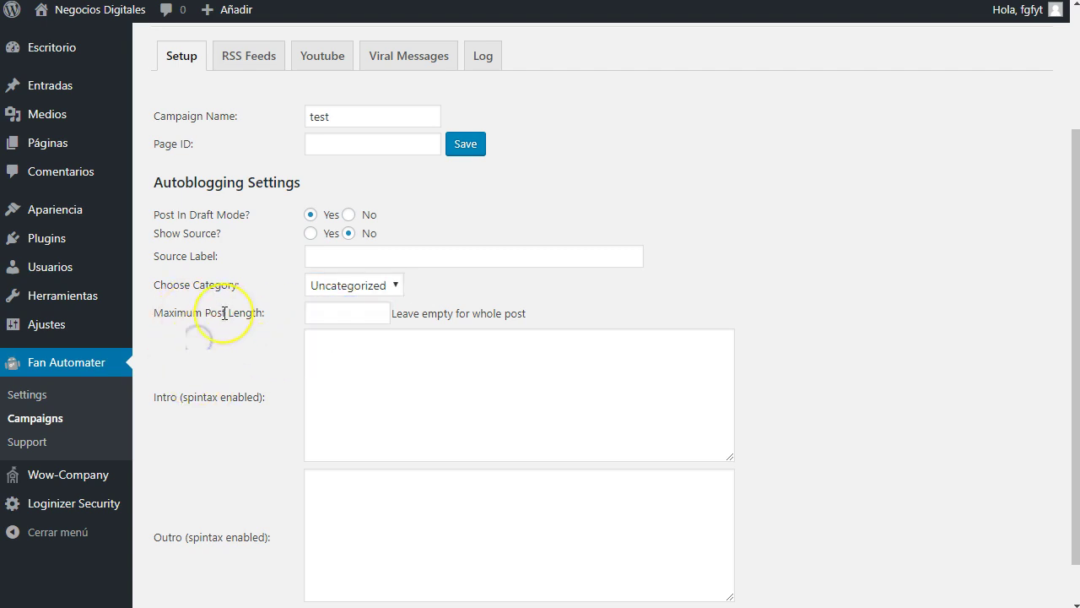
click(228, 433)
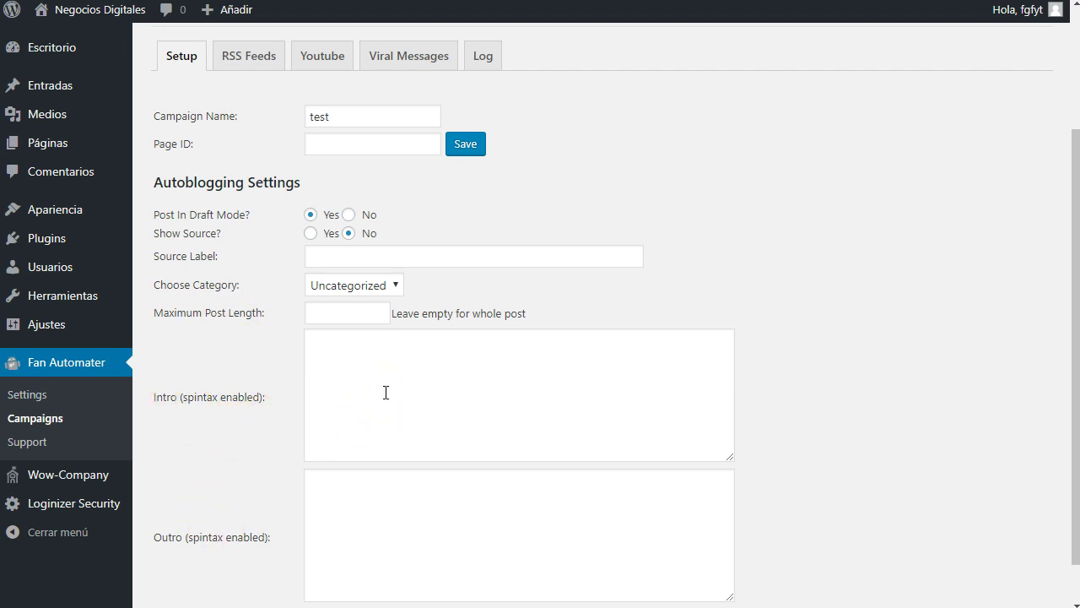
scroll(386, 392, down, 1)
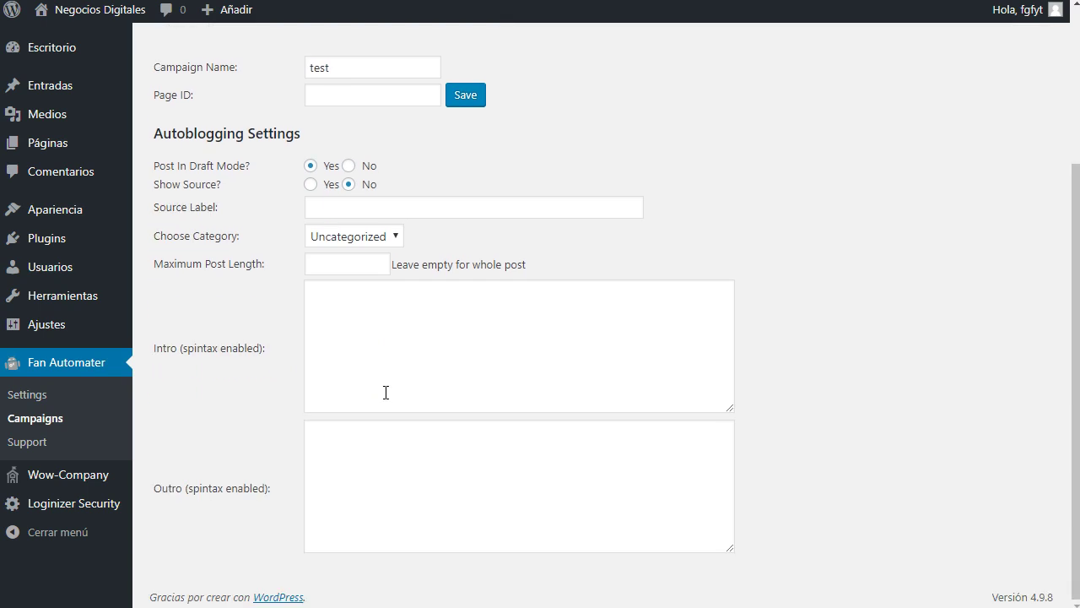
scroll(386, 393, up, 3)
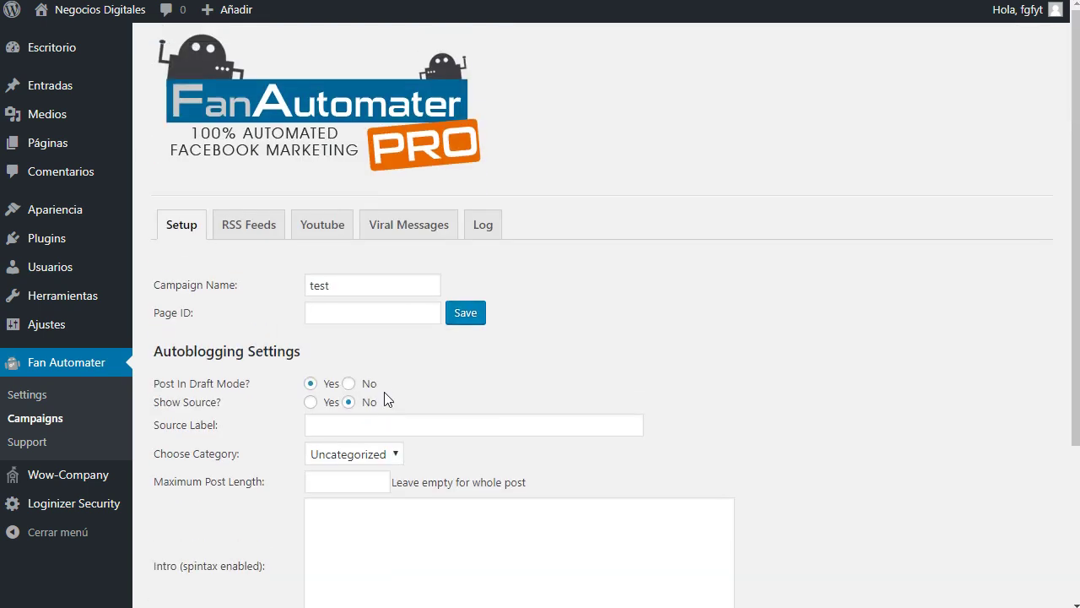
Set the campaign's RSS feeds to post to the site.
click(257, 229)
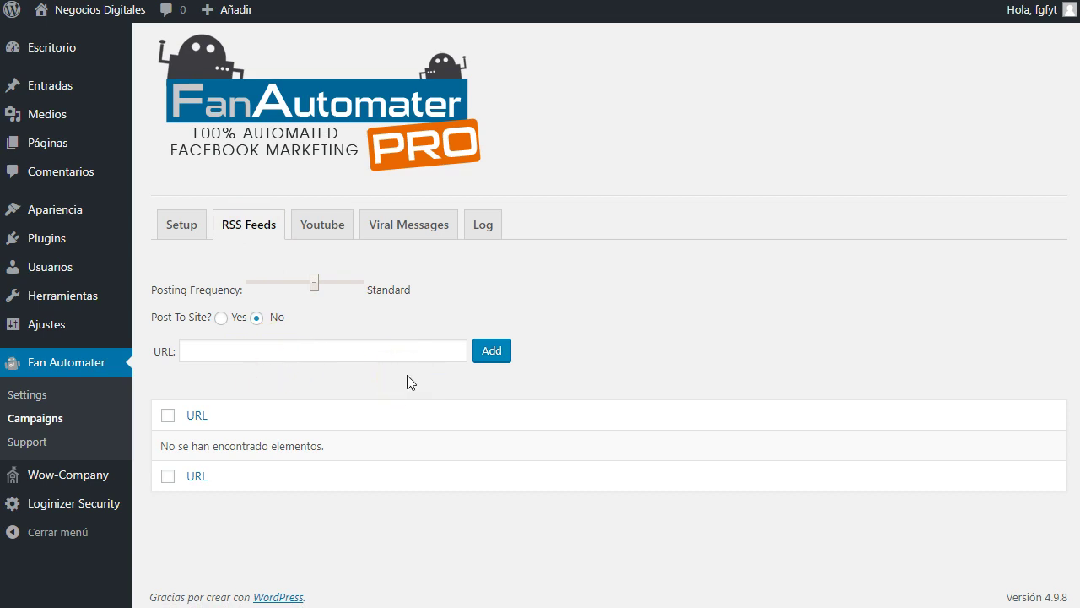
click(220, 318)
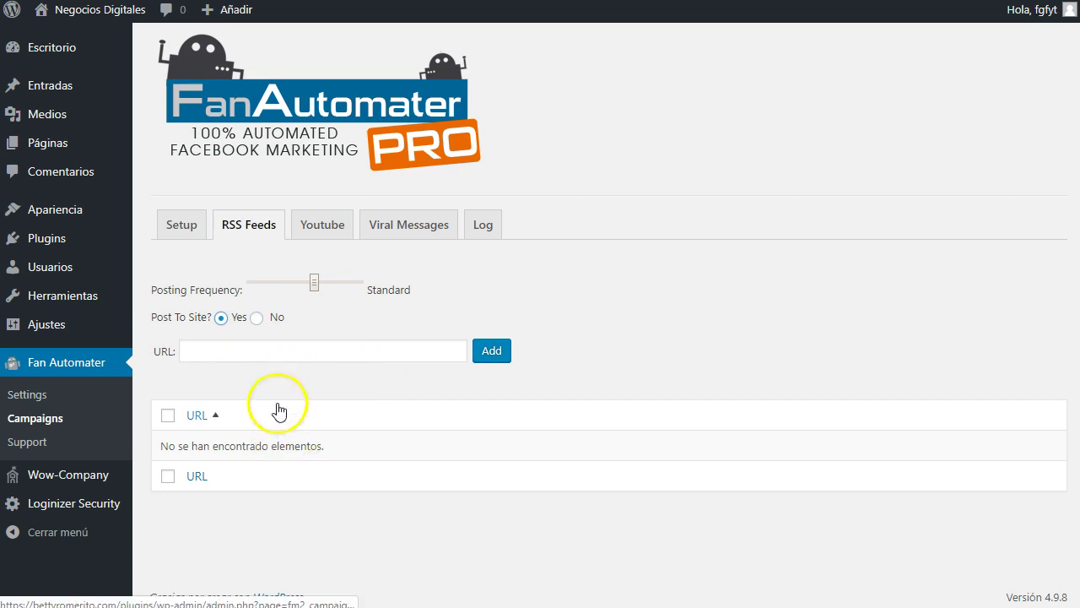
Review the campaign's YouTube posting options and the available source types.
click(328, 225)
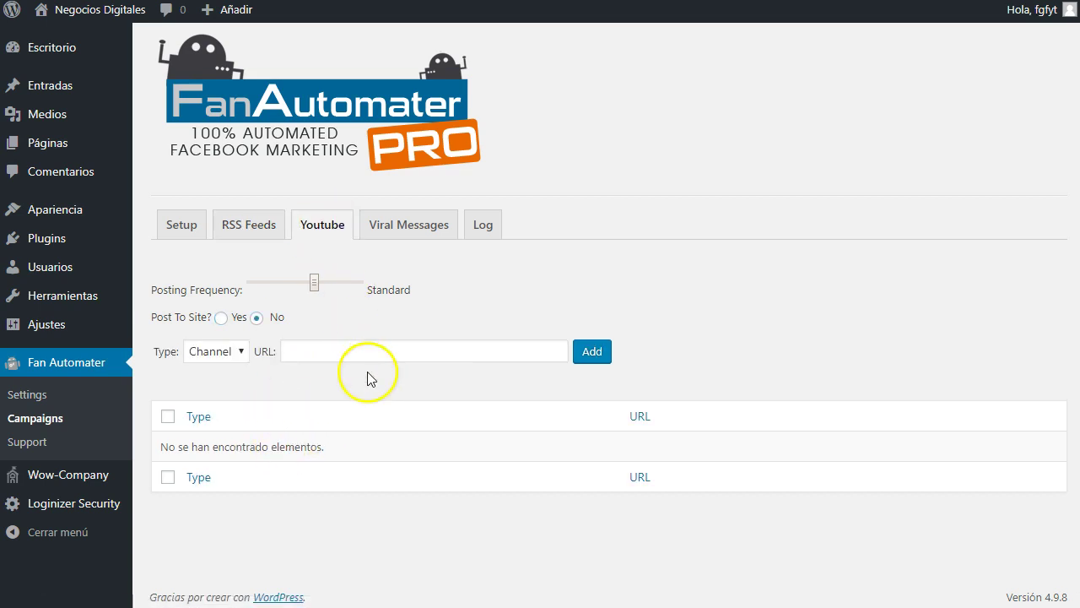
click(210, 354)
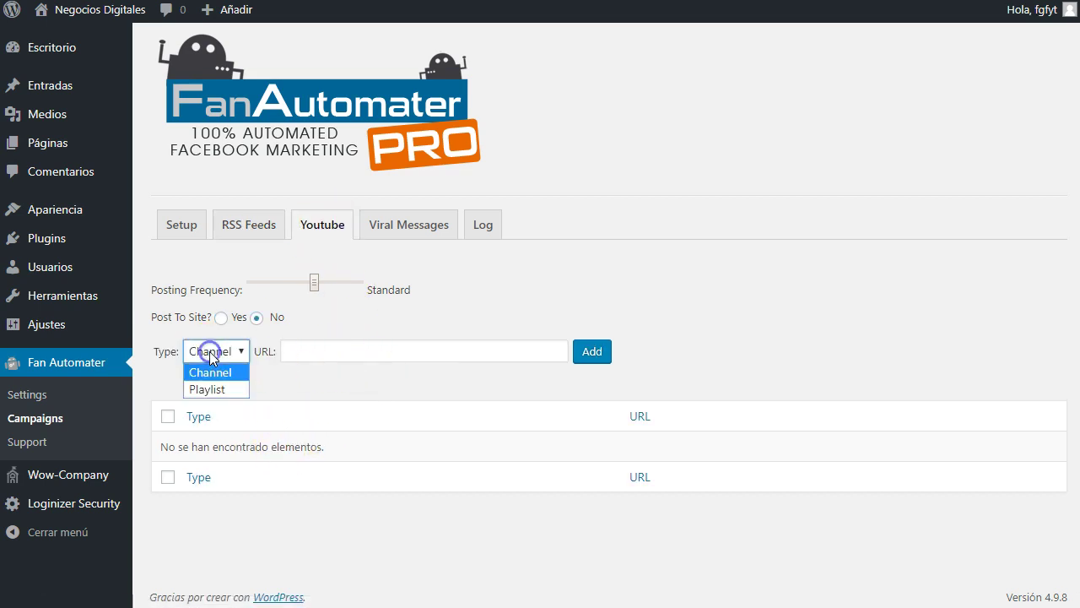
click(329, 393)
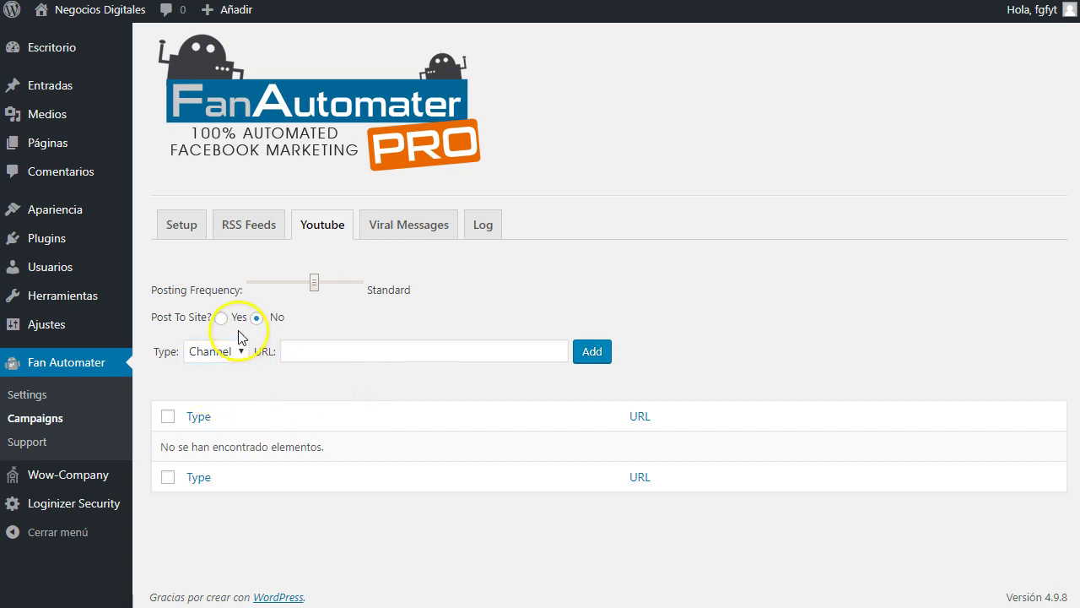
Examine the campaign's viral messages, checking the spintax and the KEYWORD placeholder in the first comment against the keyword fields.
click(419, 230)
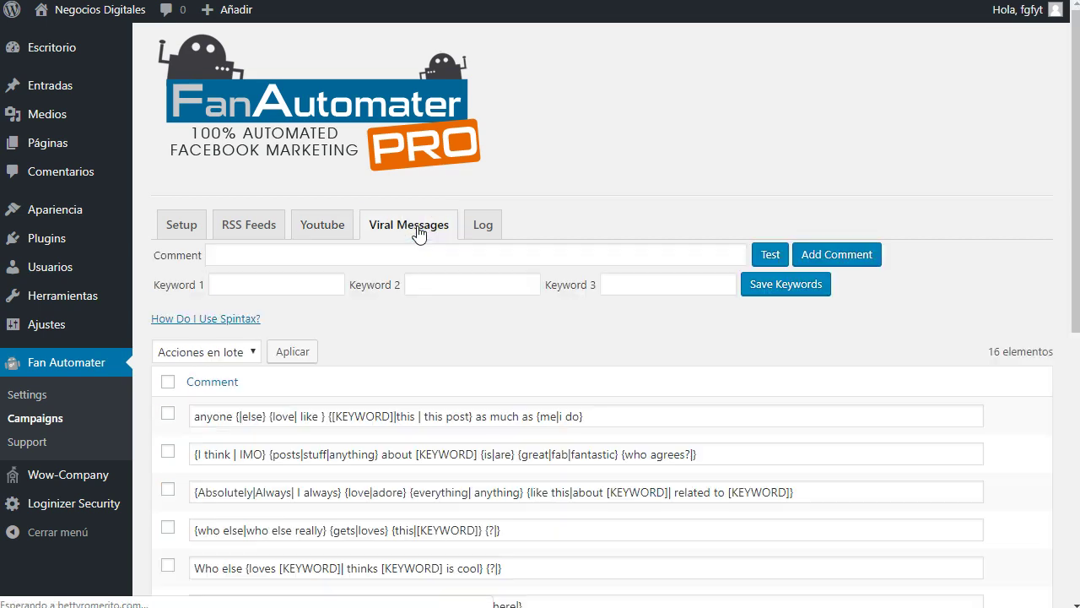
click(407, 233)
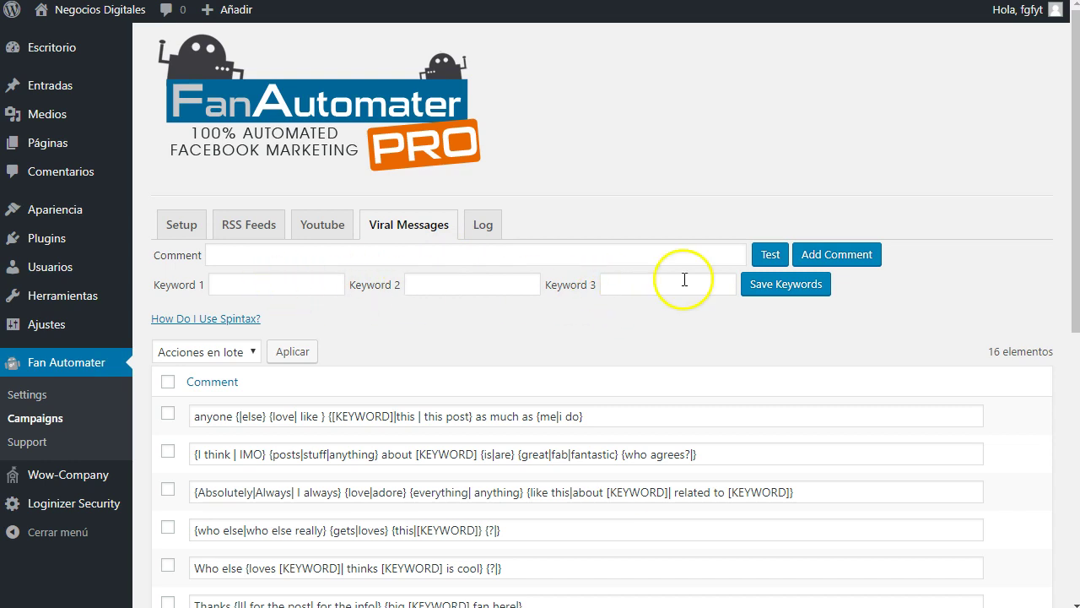
scroll(354, 308, down, 2)
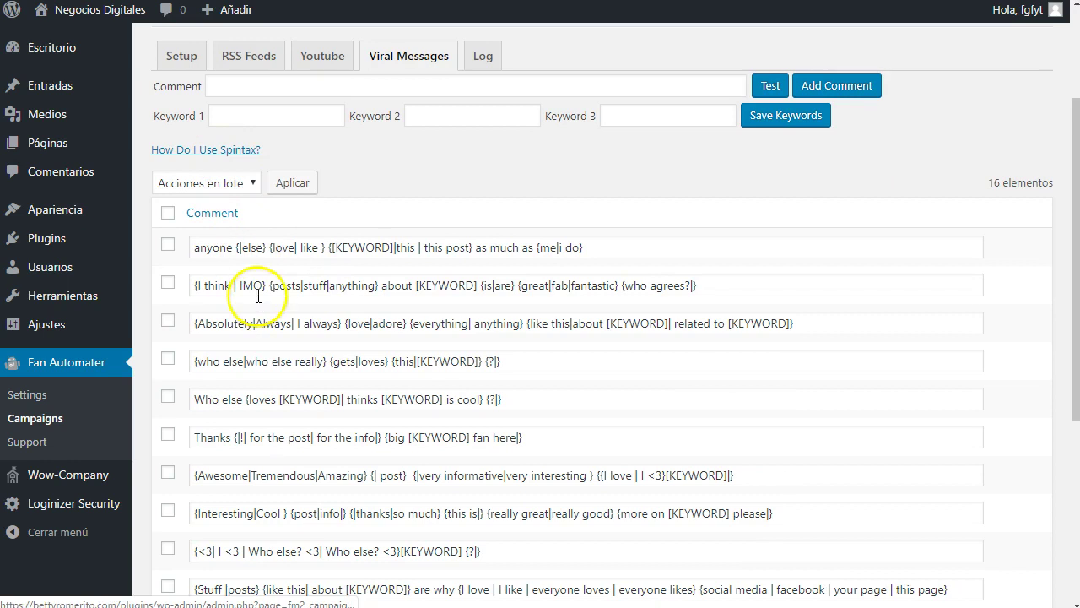
click(193, 248)
double_click(205, 248)
click(251, 247)
click(283, 249)
double_click(358, 248)
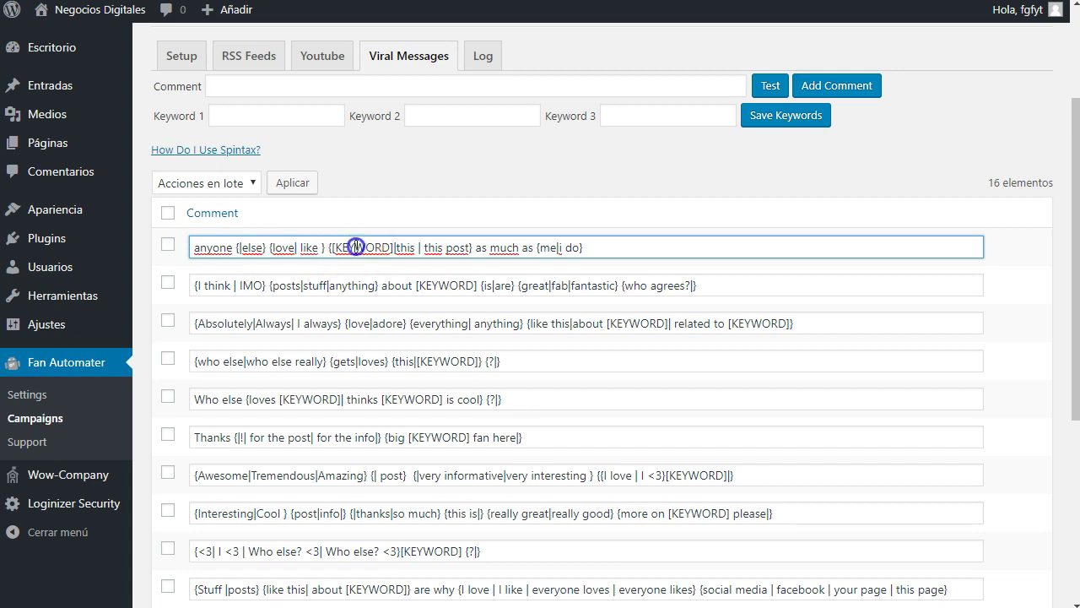
scroll(337, 237, up, 1)
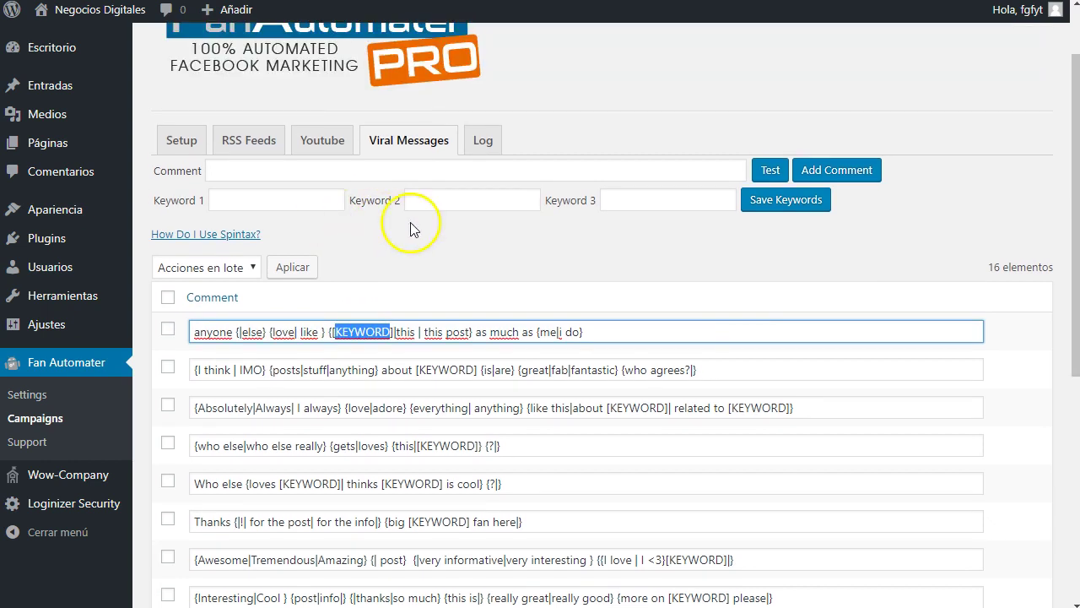
click(528, 258)
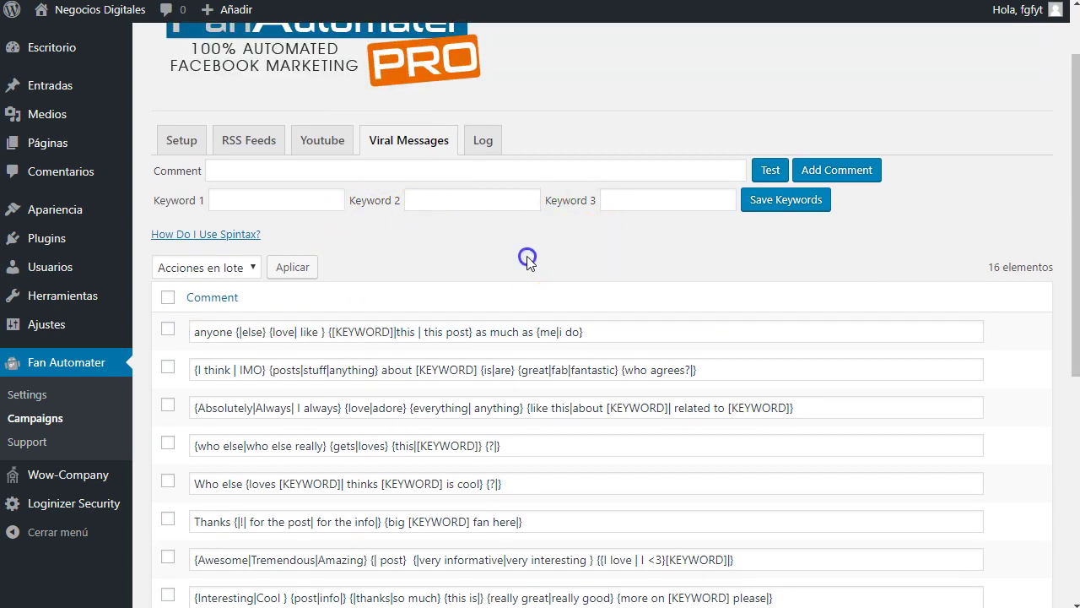
Examine the list of preset viral comments, focusing on the spintax alternatives in the first comment.
click(623, 329)
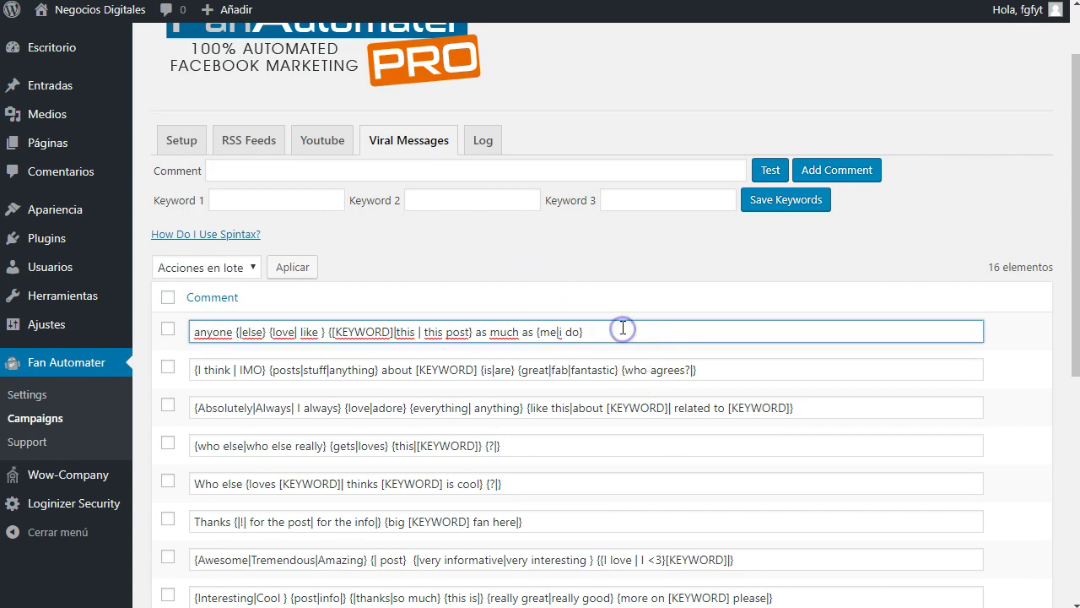
scroll(368, 285, down, 2)
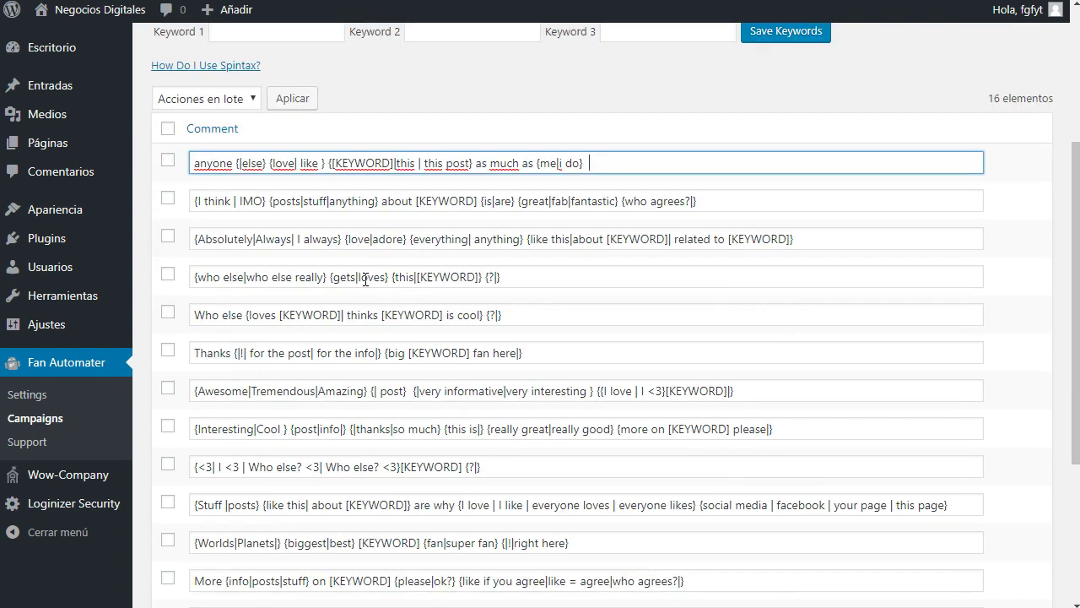
scroll(296, 276, down, 3)
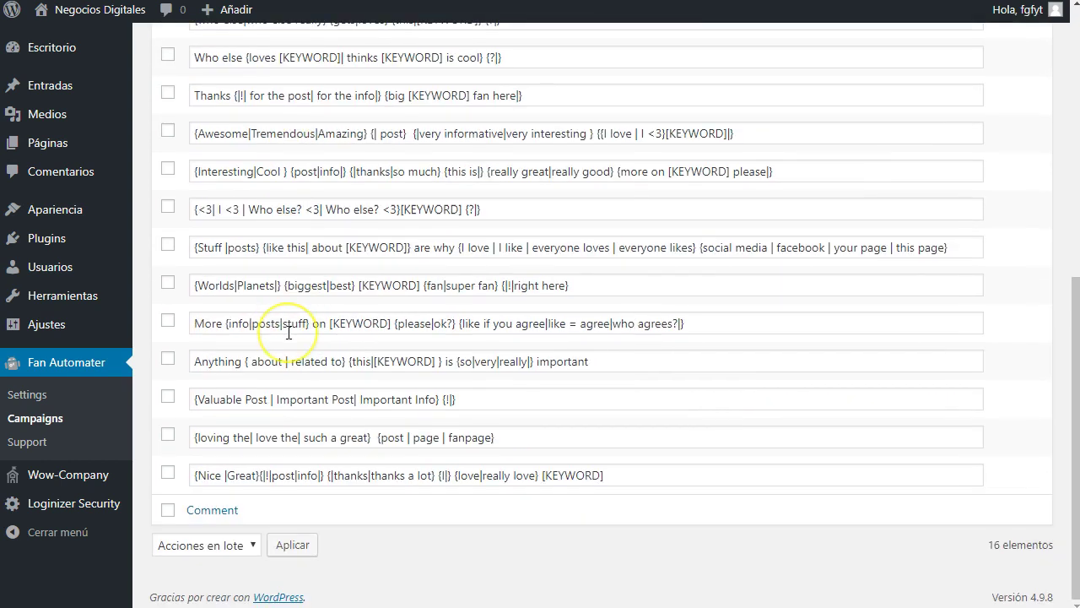
scroll(289, 334, up, 4)
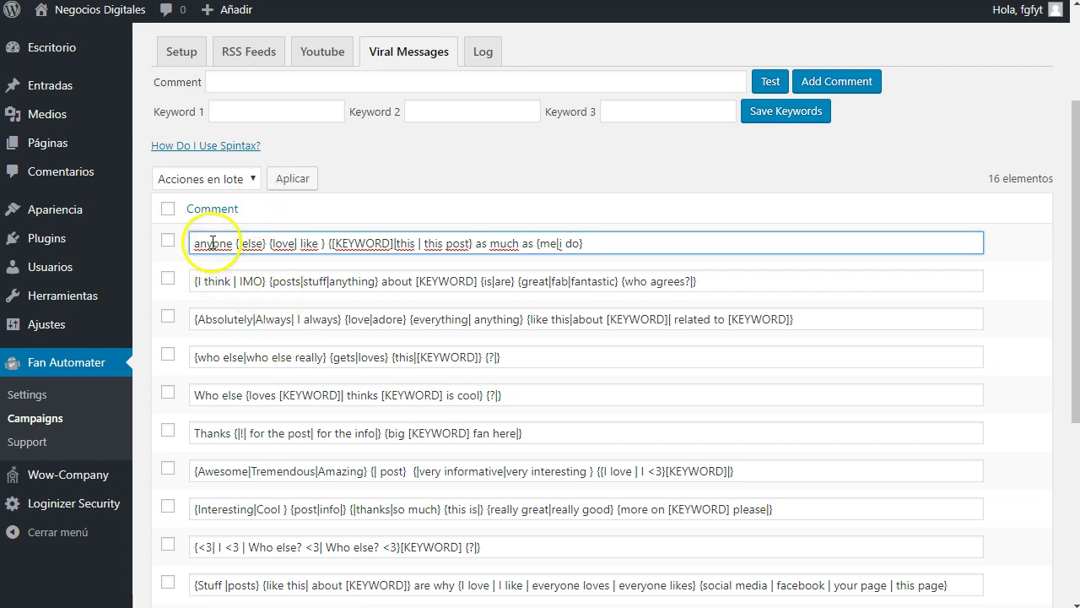
click(240, 243)
text(|)
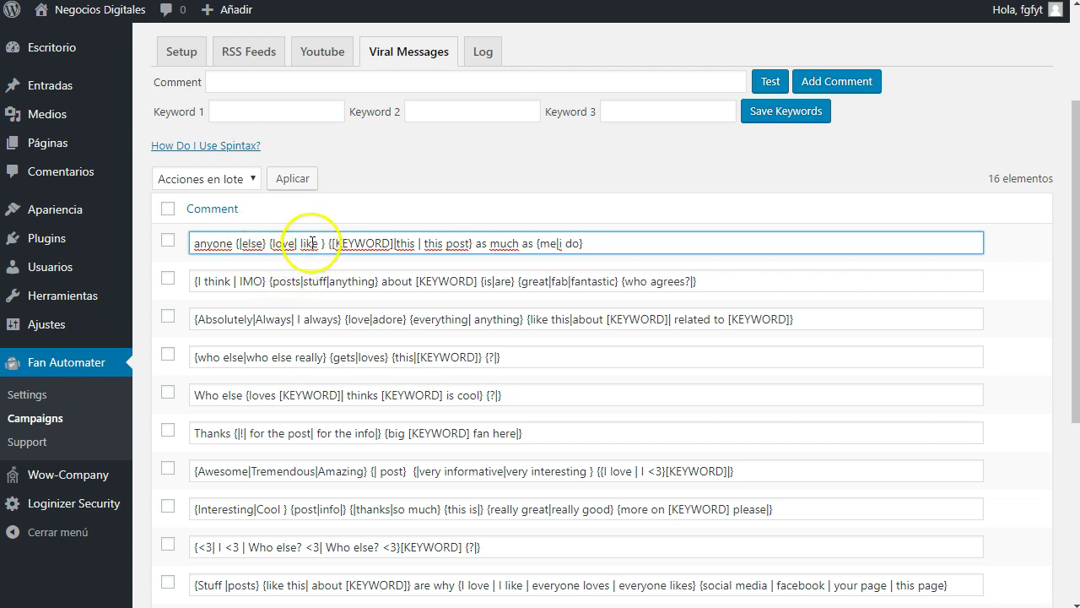
Fill in "Hey gals!" as the text of a new viral comment.
click(287, 108)
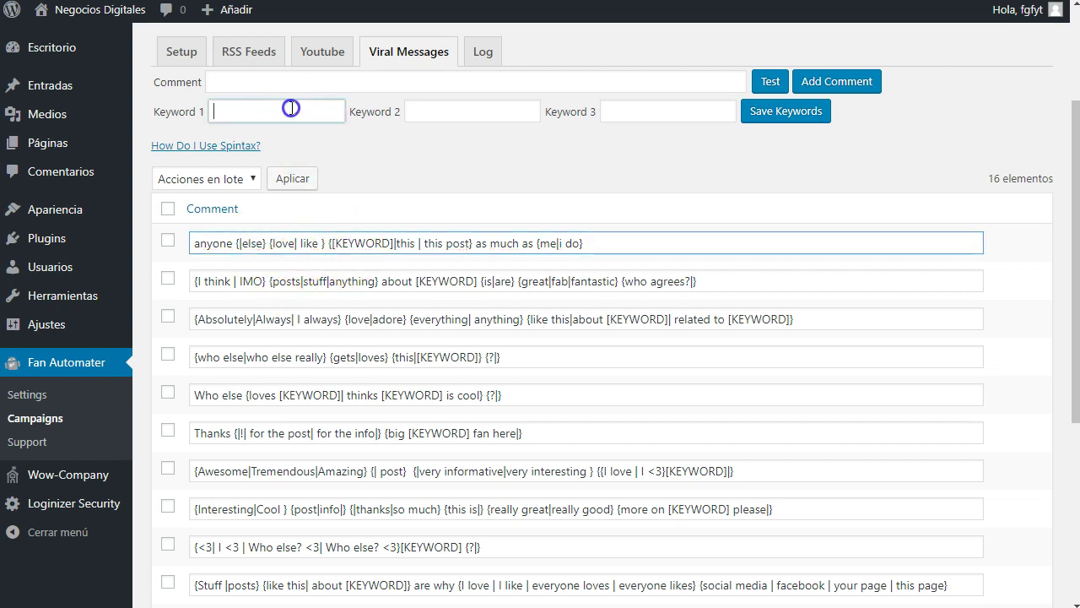
scroll(350, 228, up, 2)
click(270, 250)
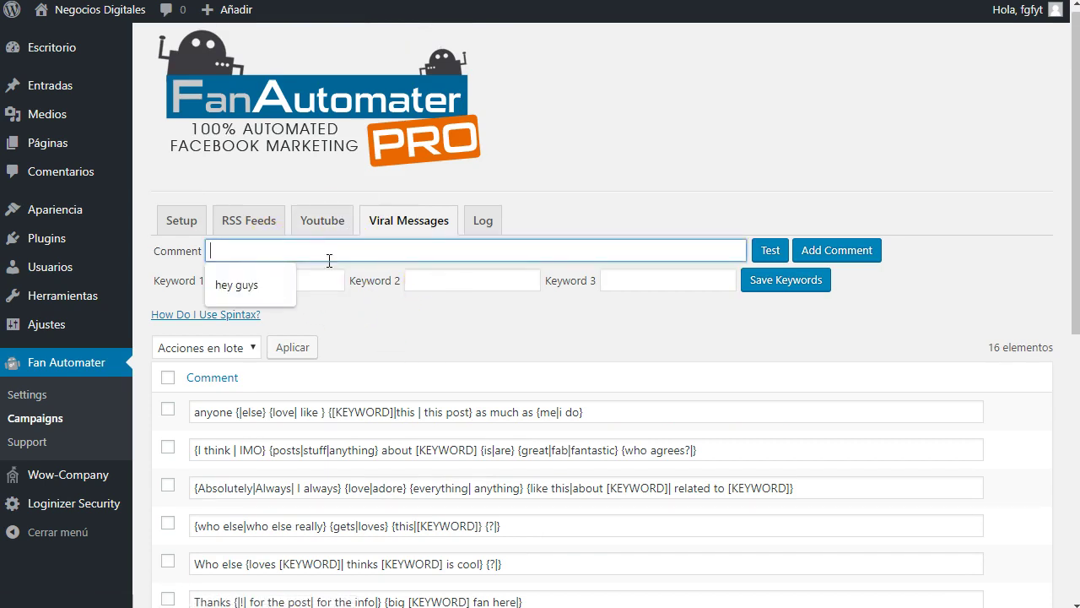
text(ey)
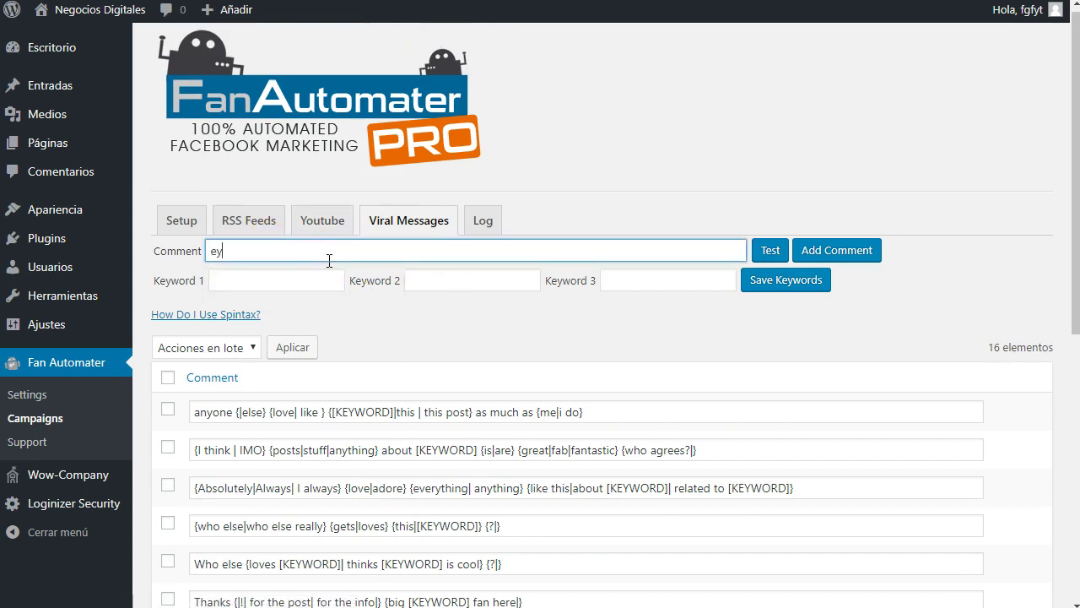
text(Hey fal)
key(BackSpace)
key(BackSpace)
key(BackSpace)
text(gal)
Set the campaign's viral message keywords to Diet, Low fat and exercise, and save them.
click(304, 284)
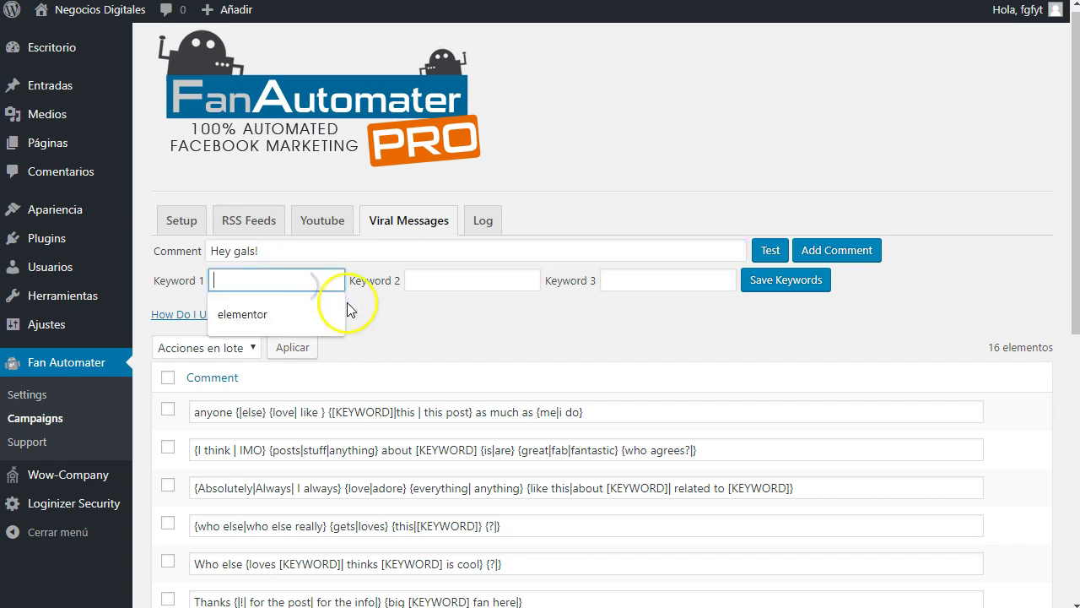
text(Diet)
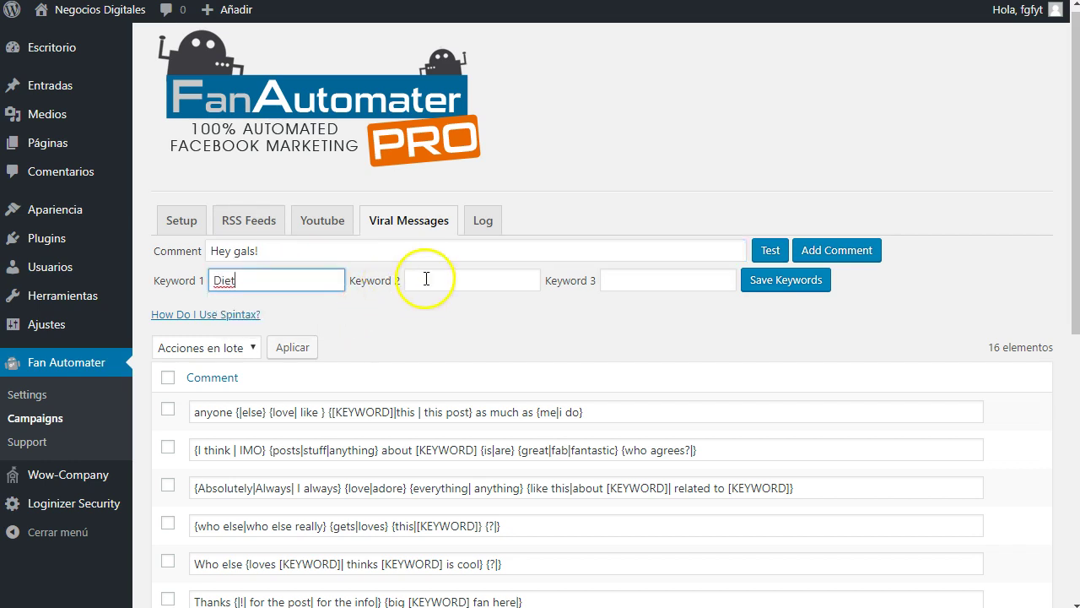
click(427, 279)
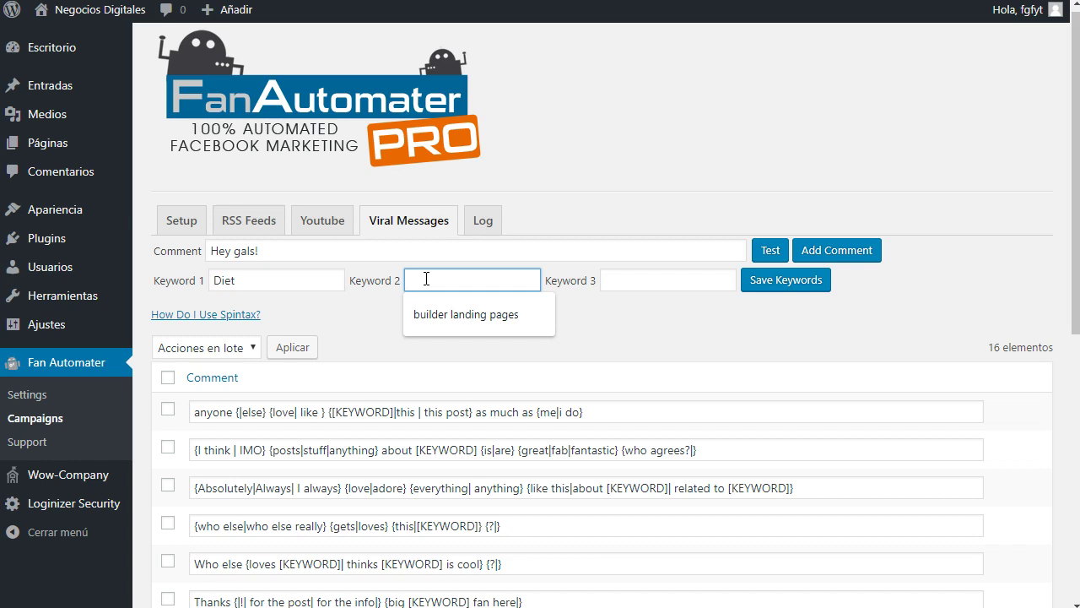
text(Low fat)
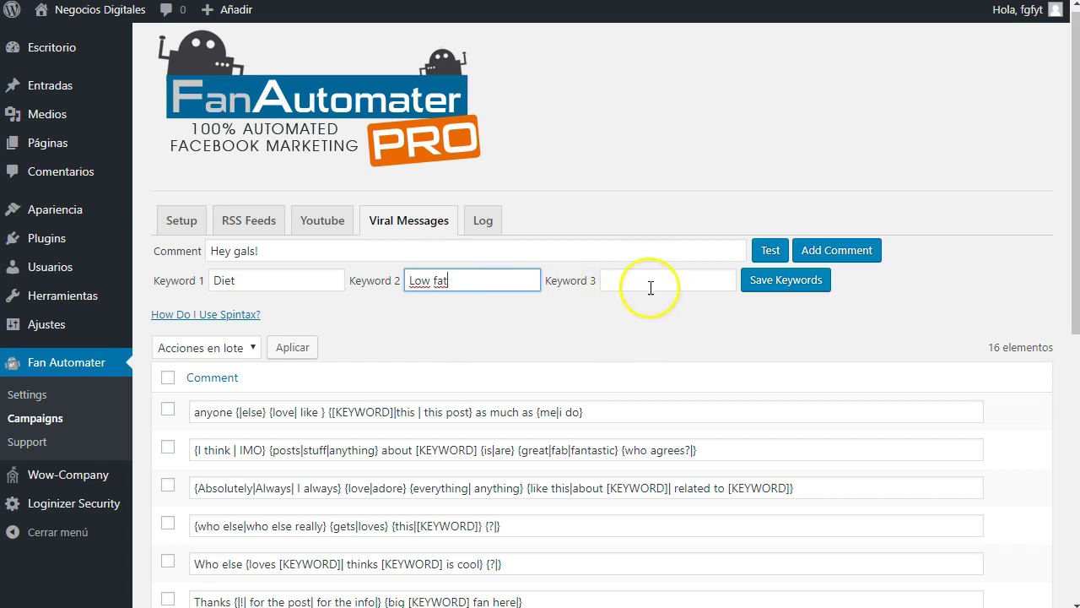
click(652, 281)
click(536, 333)
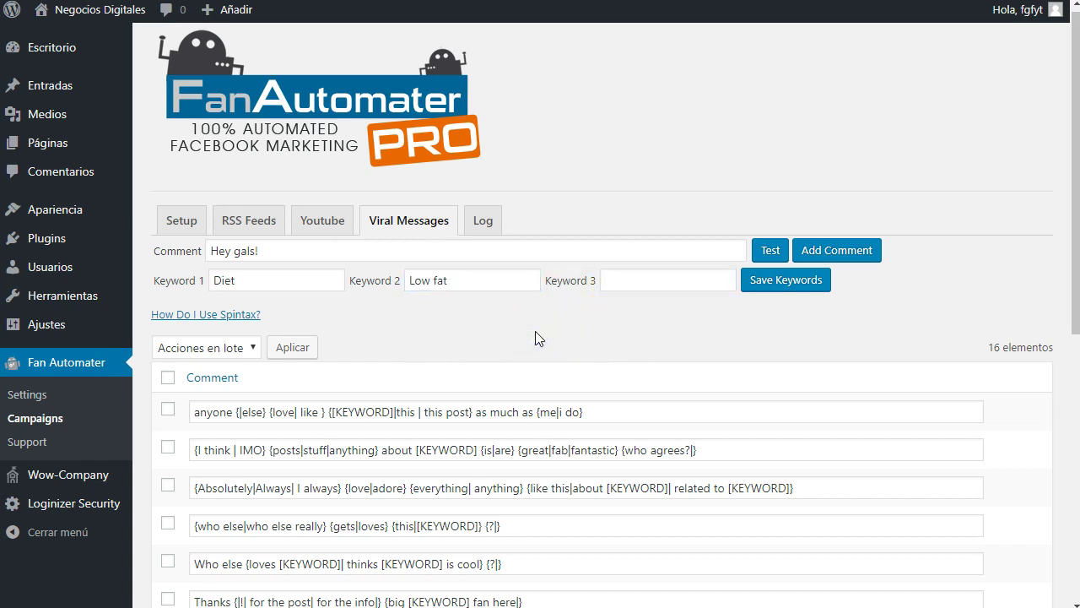
click(642, 281)
text(exercise)
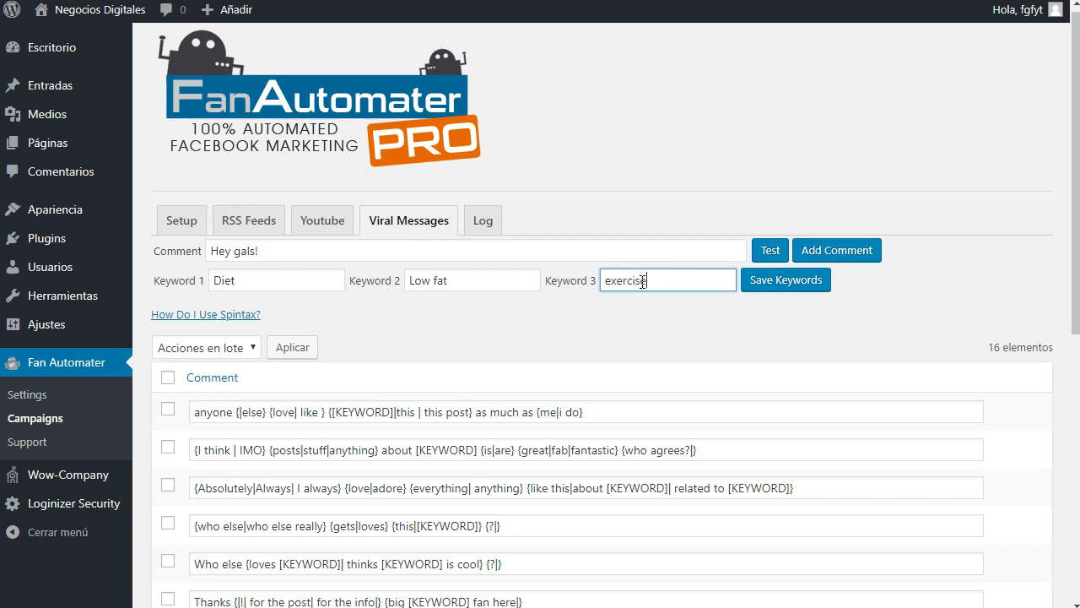
click(643, 310)
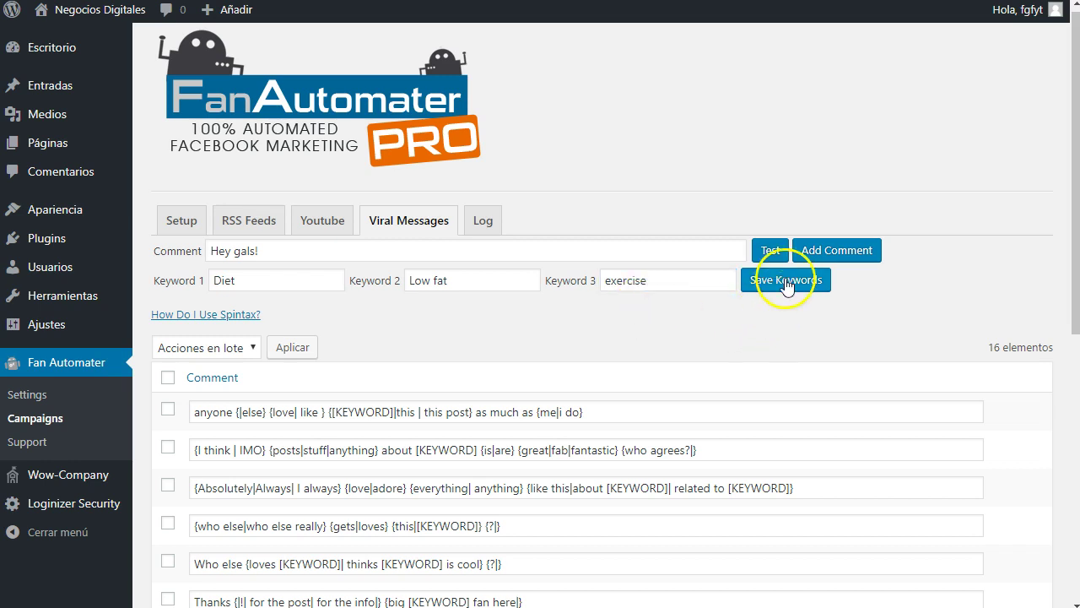
scroll(445, 307, down, 1)
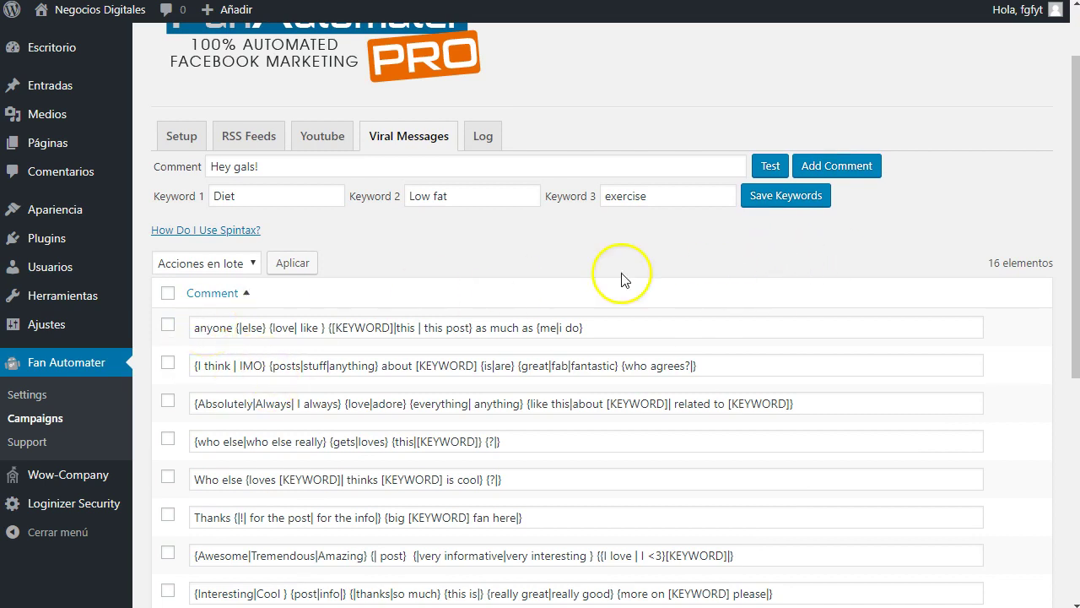
click(784, 196)
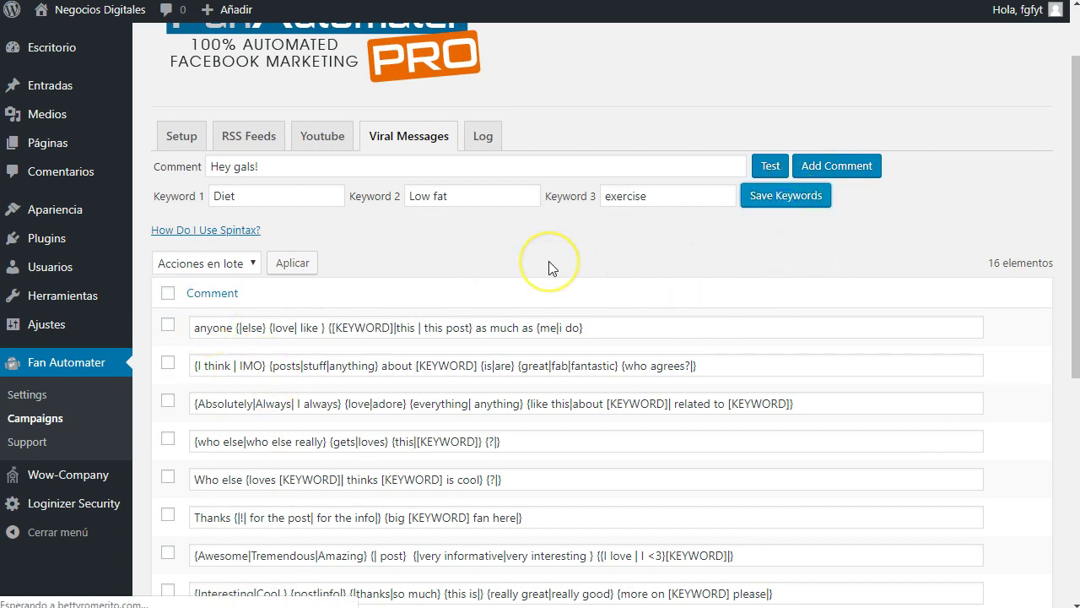
Look through the campaign's viral comments for the places where the saved keywords replace the KEYWORD placeholder.
scroll(496, 329, down, 2)
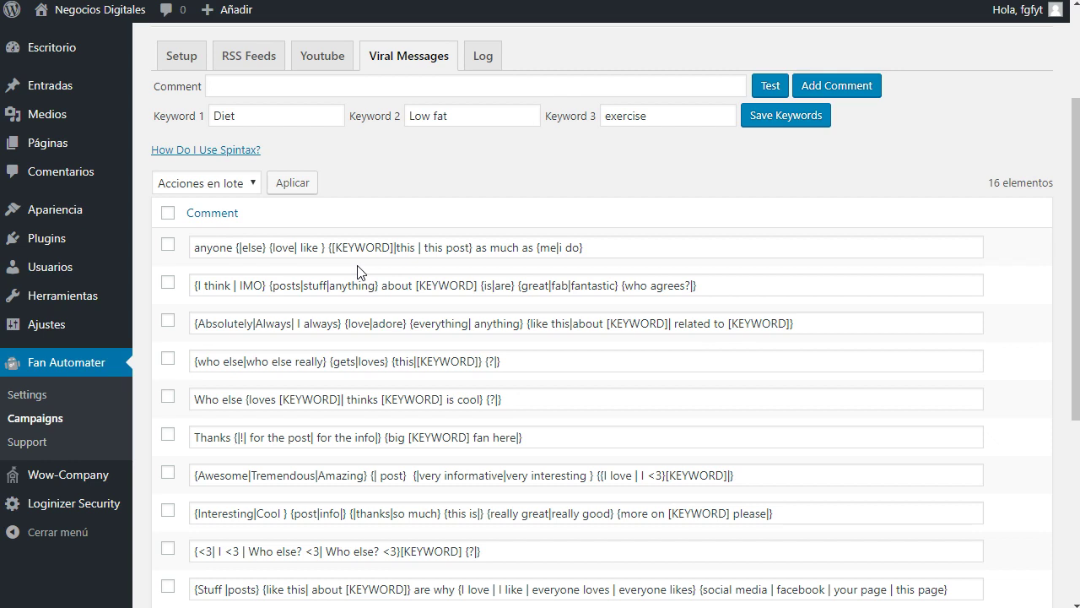
scroll(372, 296, down, 5)
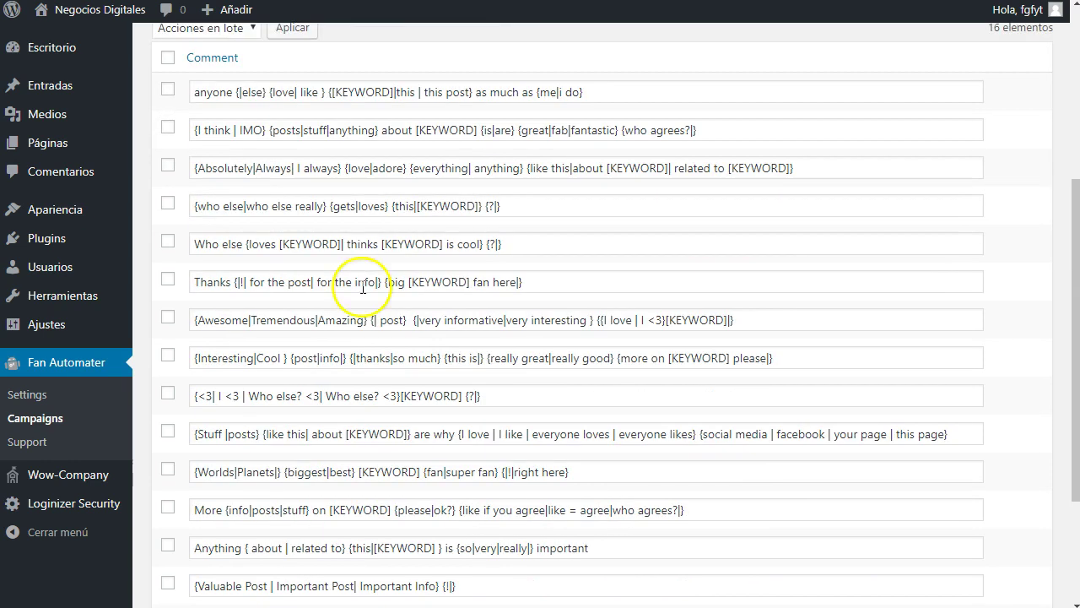
scroll(374, 366, up, 3)
scroll(372, 372, up, 4)
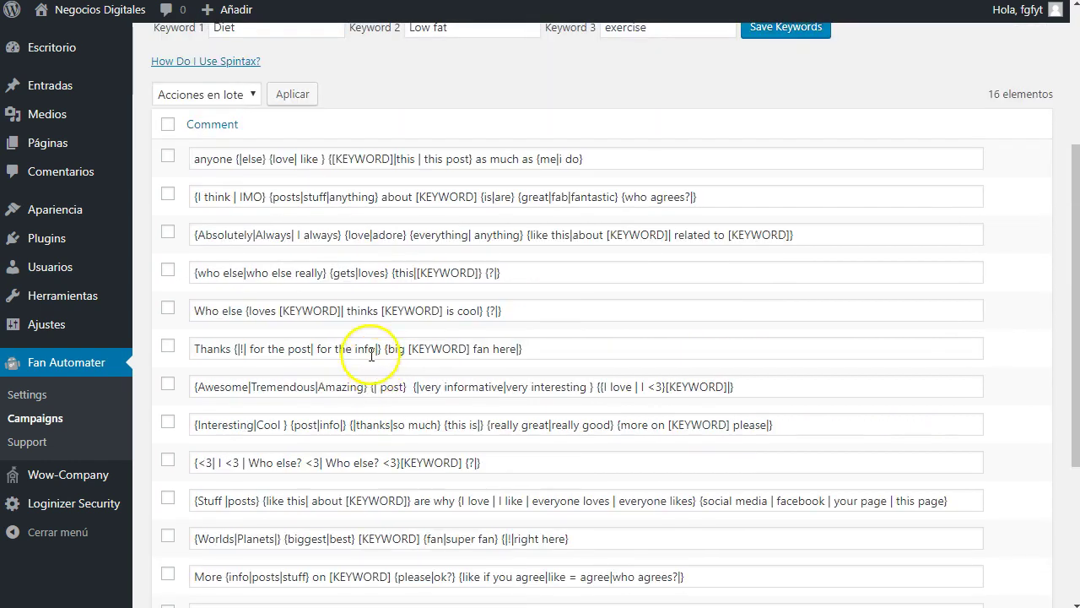
Revisit the campaign's RSS feed options and its setup fields with the spintax intro and outro, and check the posting log.
click(240, 221)
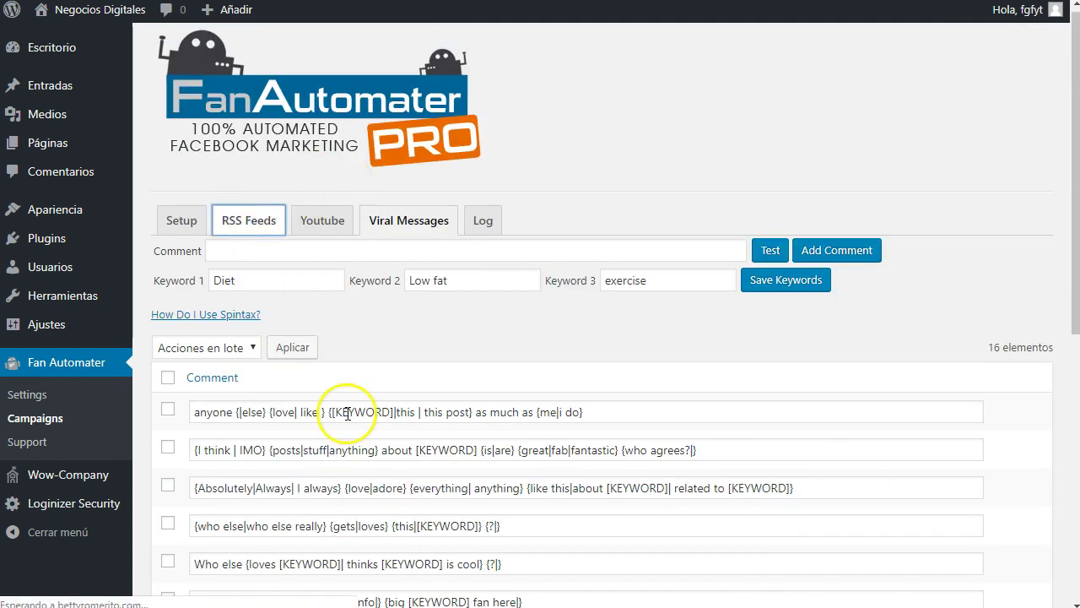
click(180, 225)
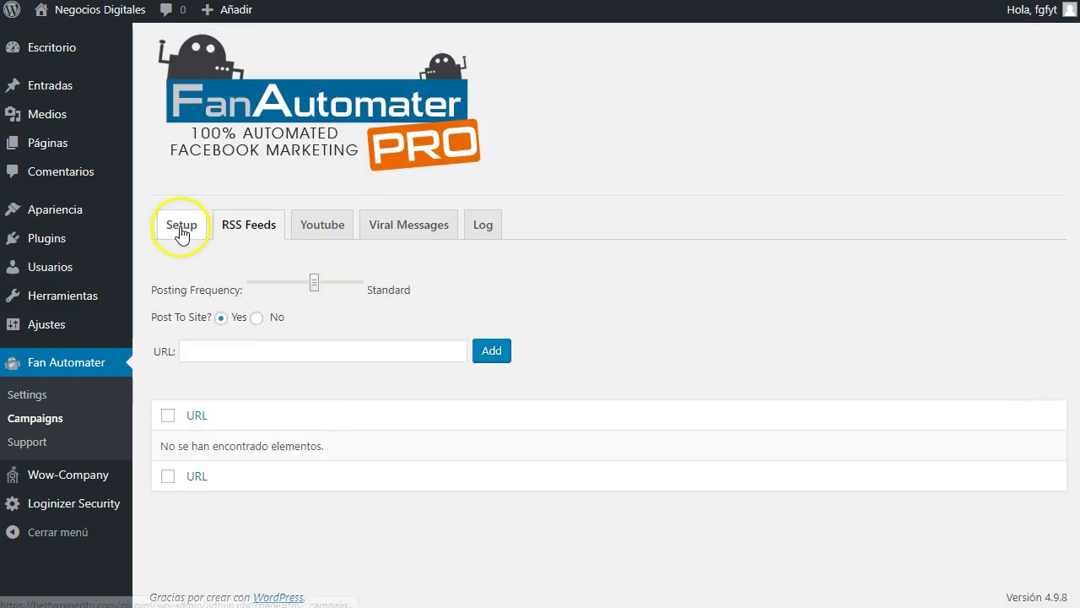
scroll(253, 329, down, 3)
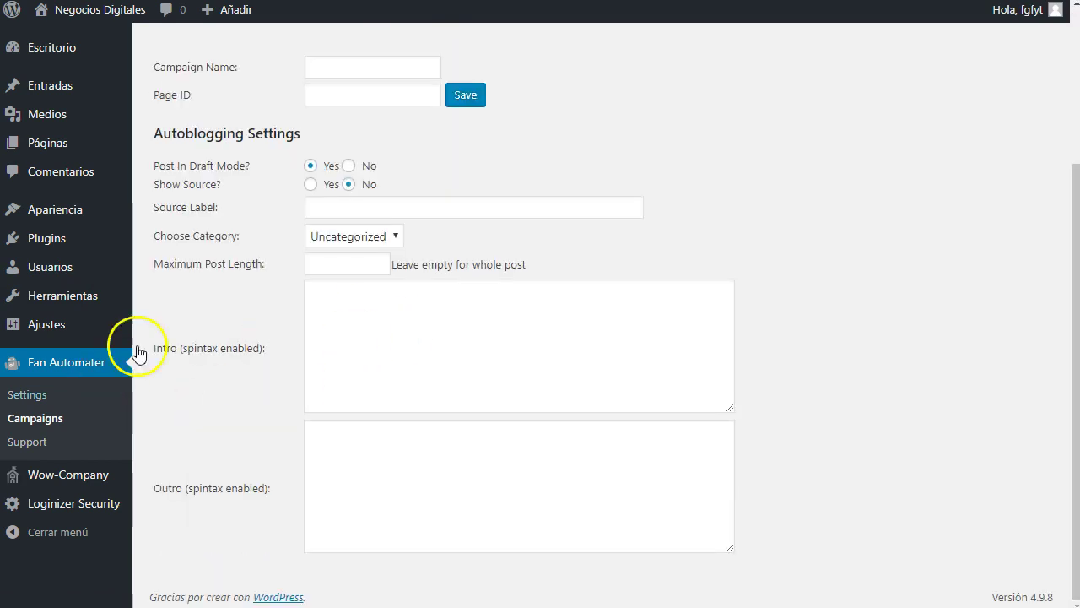
double_click(241, 347)
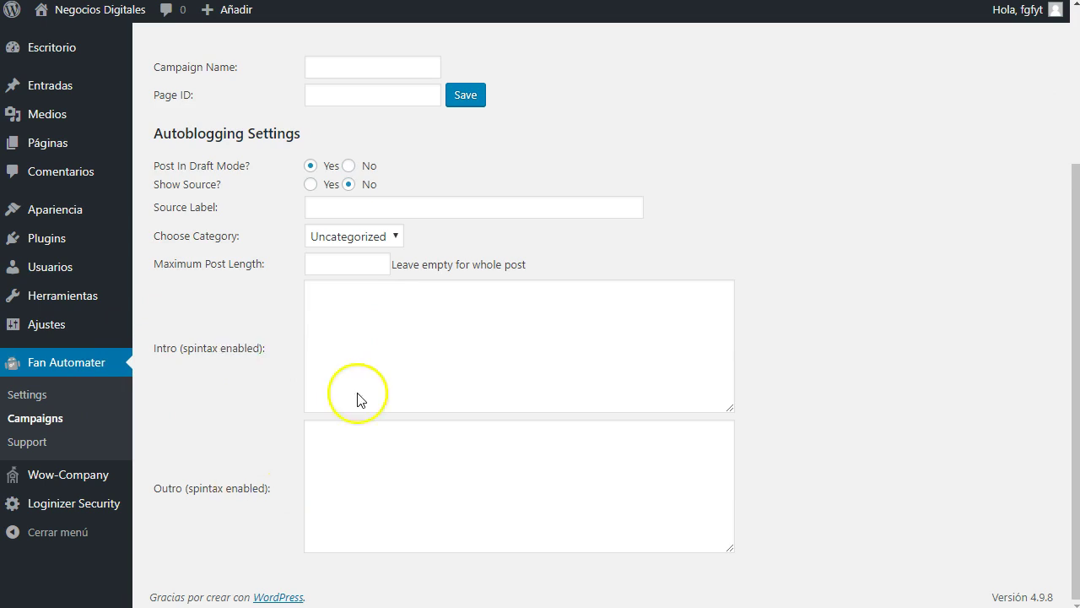
click(388, 364)
scroll(393, 356, up, 3)
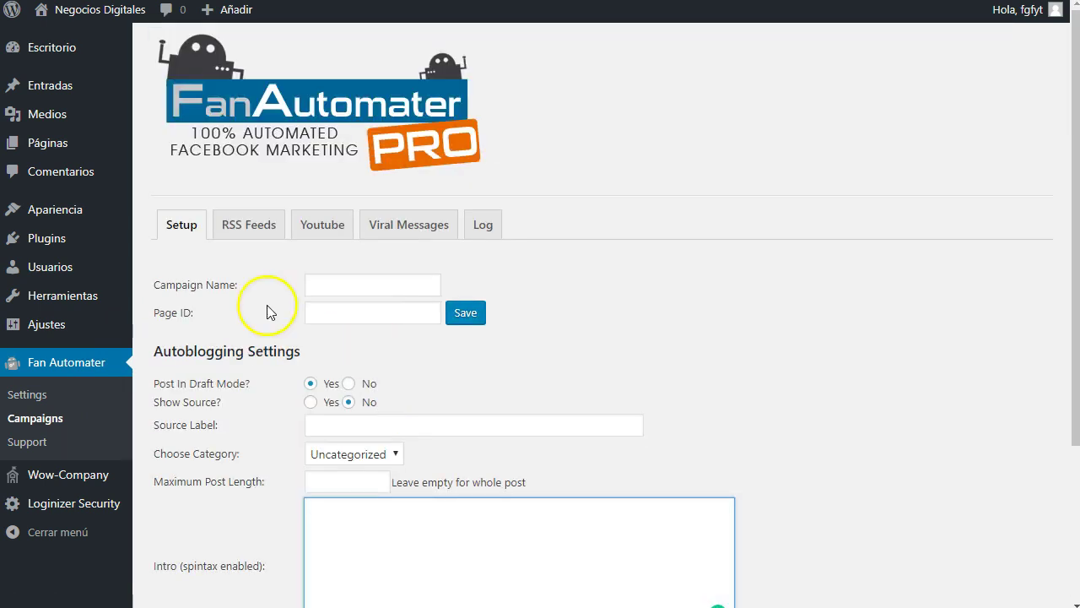
click(490, 225)
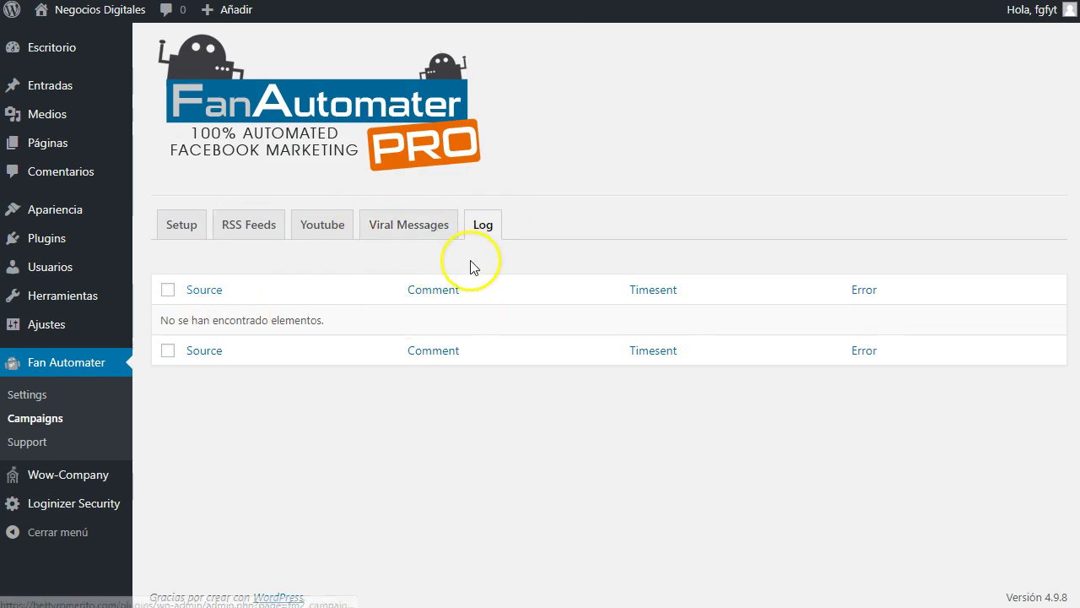
click(244, 225)
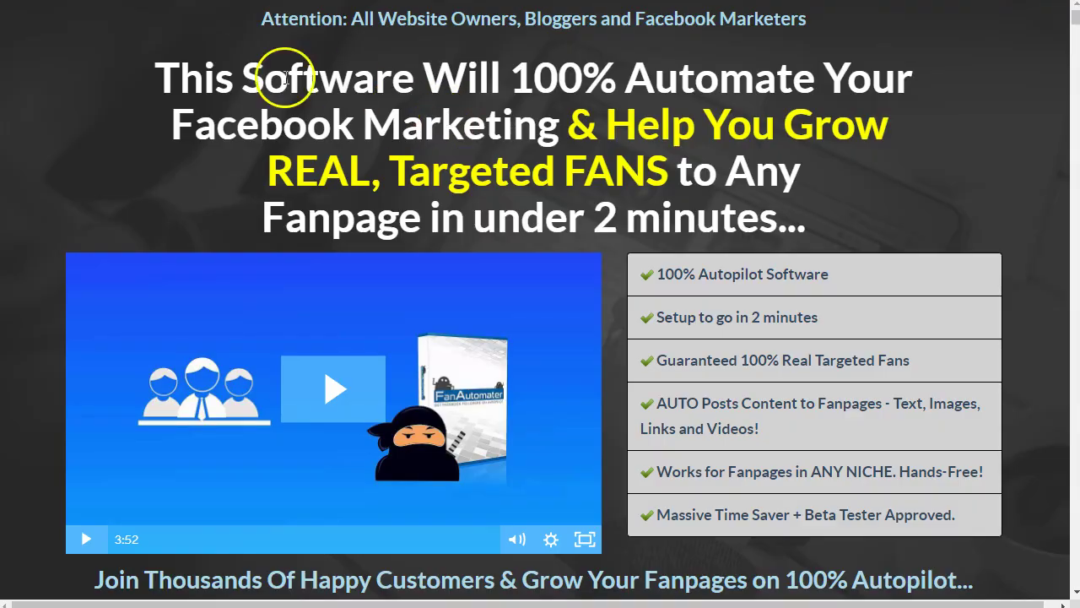
Look through the Fan Automater sales page, from the early-bird countdown and customer comments to the product presentation.
scroll(470, 226, down, 2)
scroll(470, 227, down, 15)
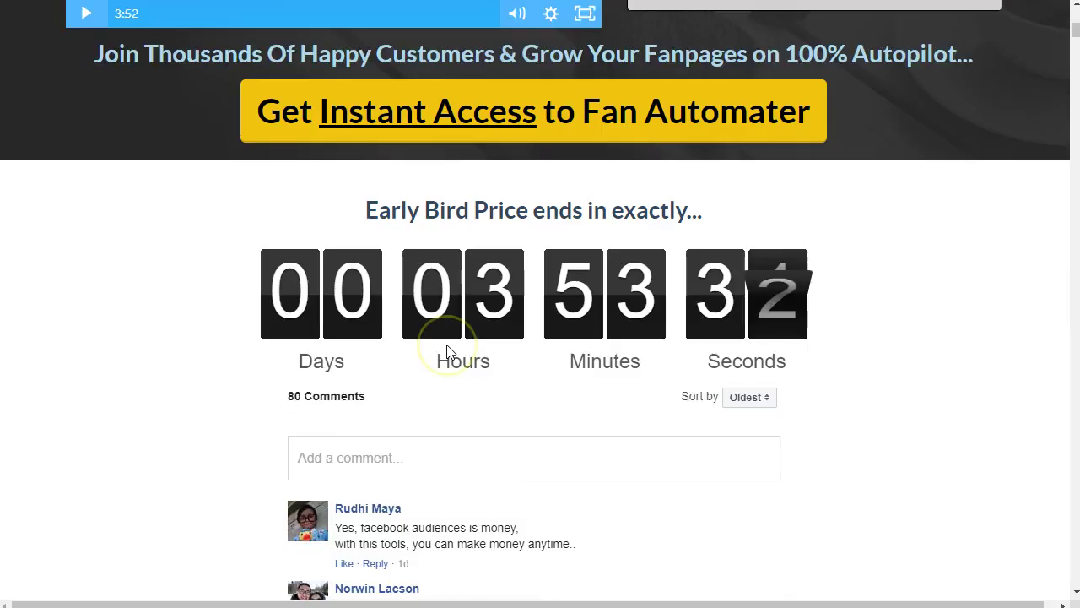
scroll(448, 352, down, 15)
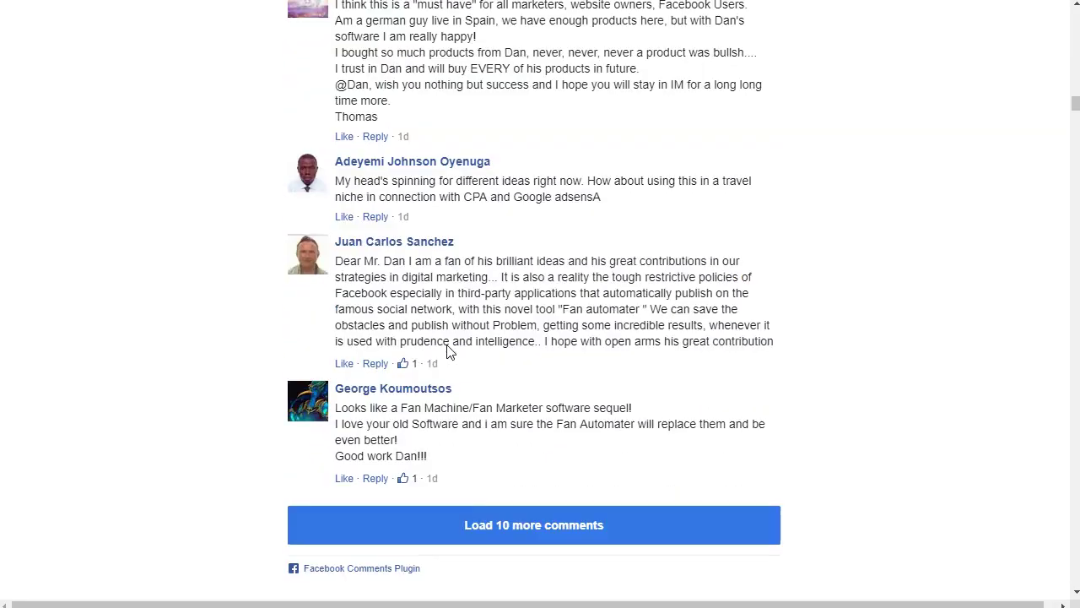
scroll(447, 344, down, 20)
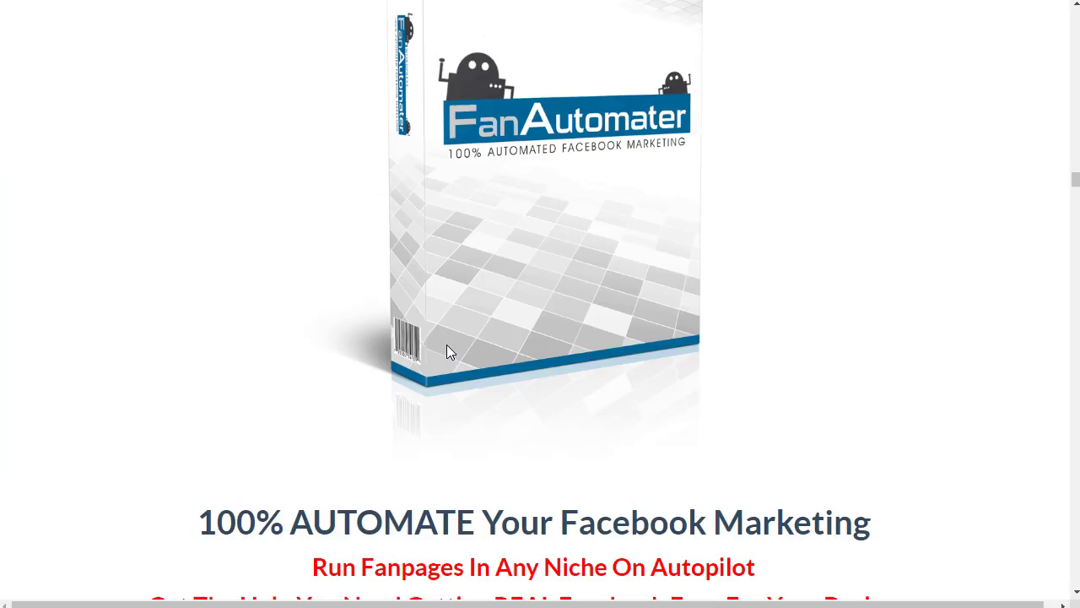
scroll(448, 344, down, 10)
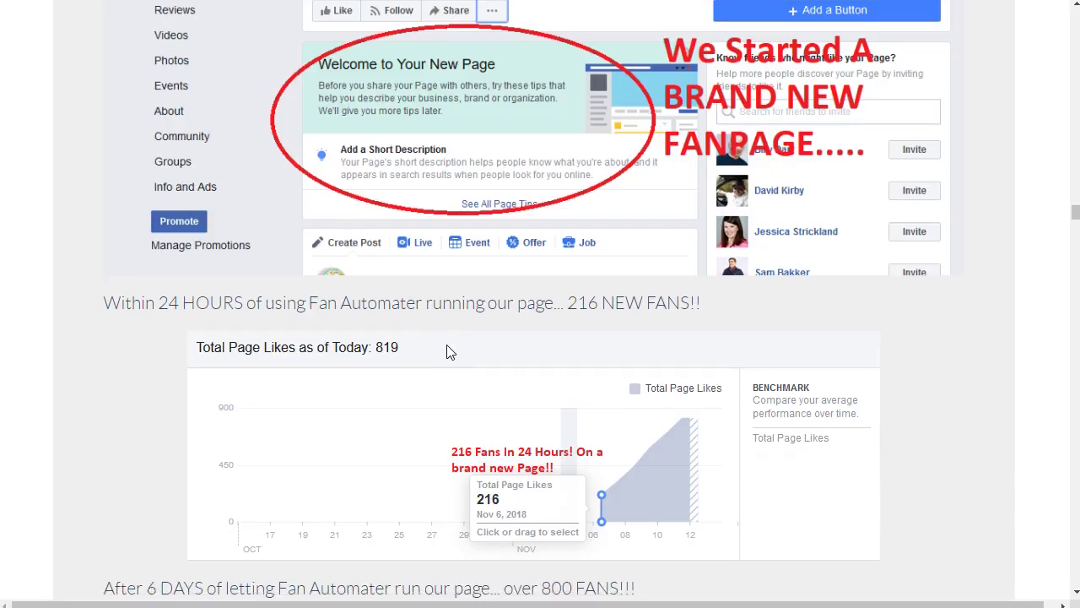
Examine the sales page's proof section: the brand-new fanpage, the fans gained within 24 hours and the page likes charts.
scroll(445, 337, up, 6)
scroll(445, 344, down, 1)
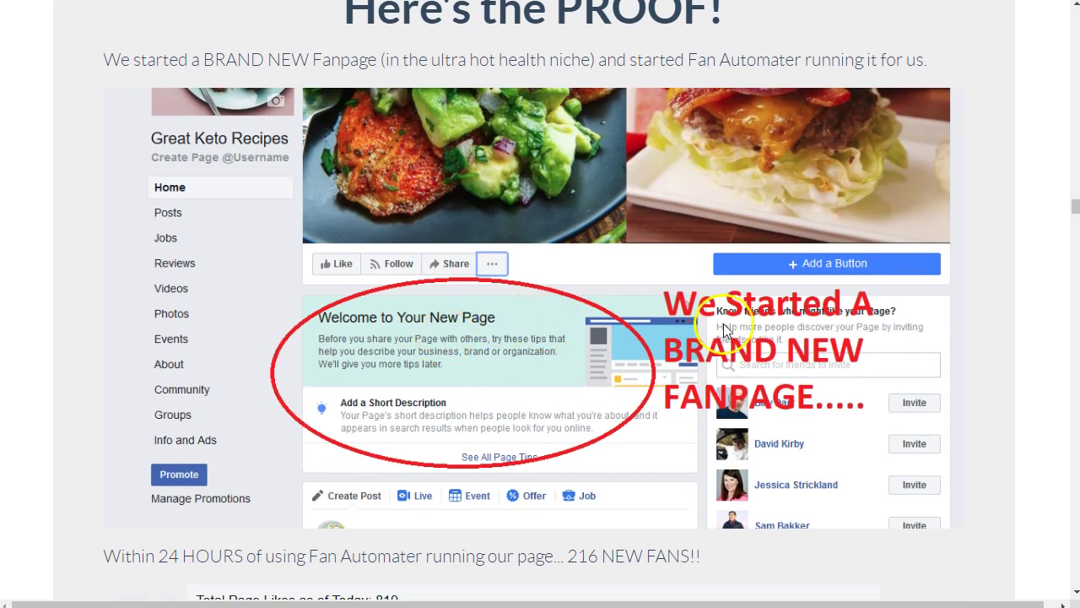
scroll(493, 356, down, 3)
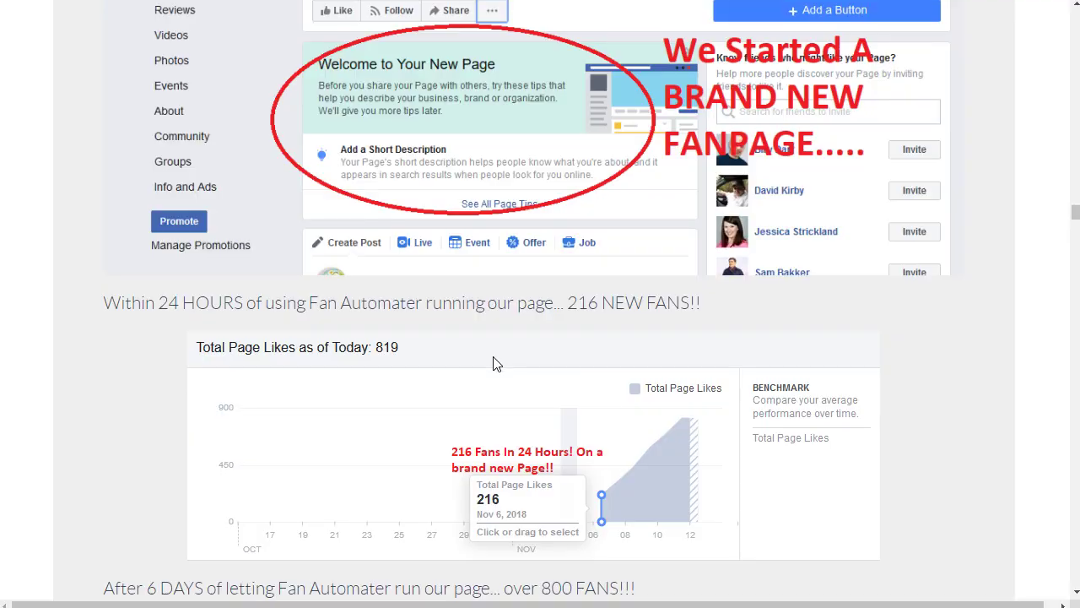
scroll(493, 358, down, 3)
scroll(493, 359, up, 1)
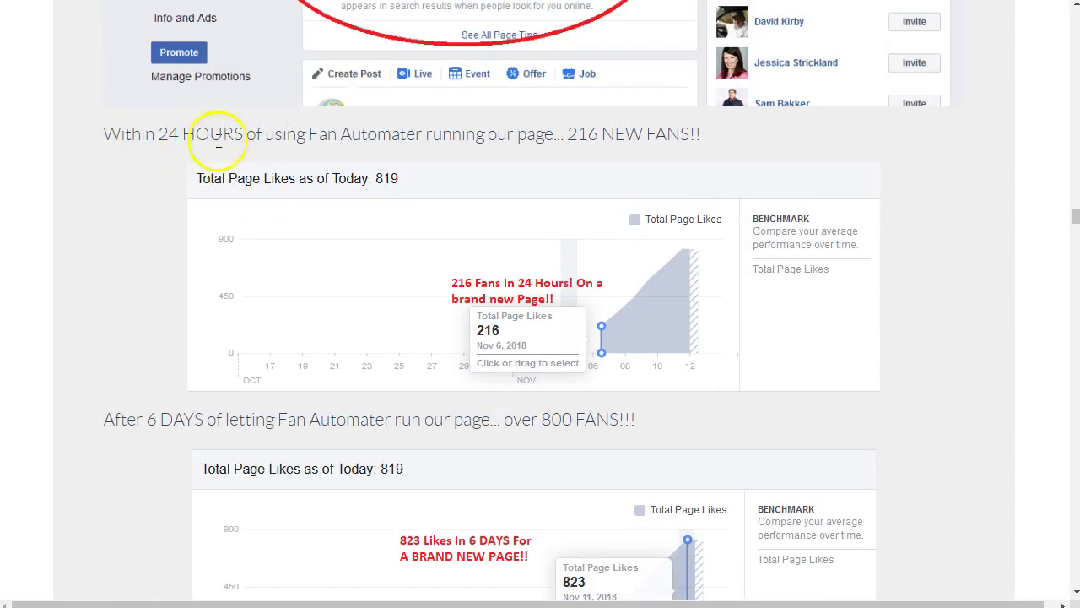
drag(564, 135, 617, 137)
click(619, 137)
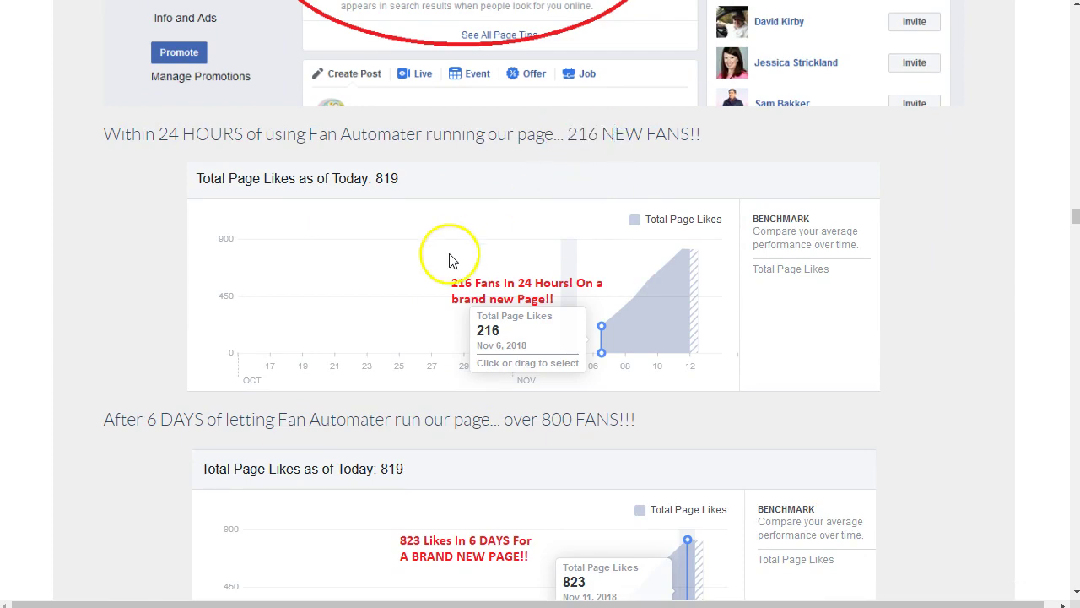
Examine the sales page's six-day fan growth claim and the screenshots of fan engagement and viral reach on the test fanpage.
scroll(450, 259, down, 3)
drag(98, 81, 591, 90)
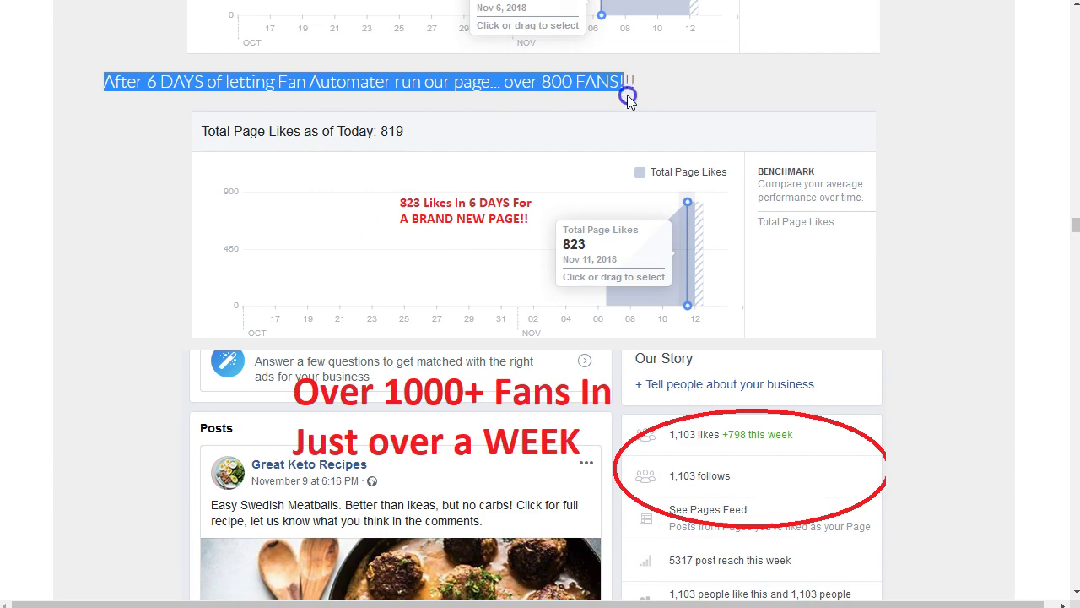
click(627, 94)
scroll(590, 284, down, 5)
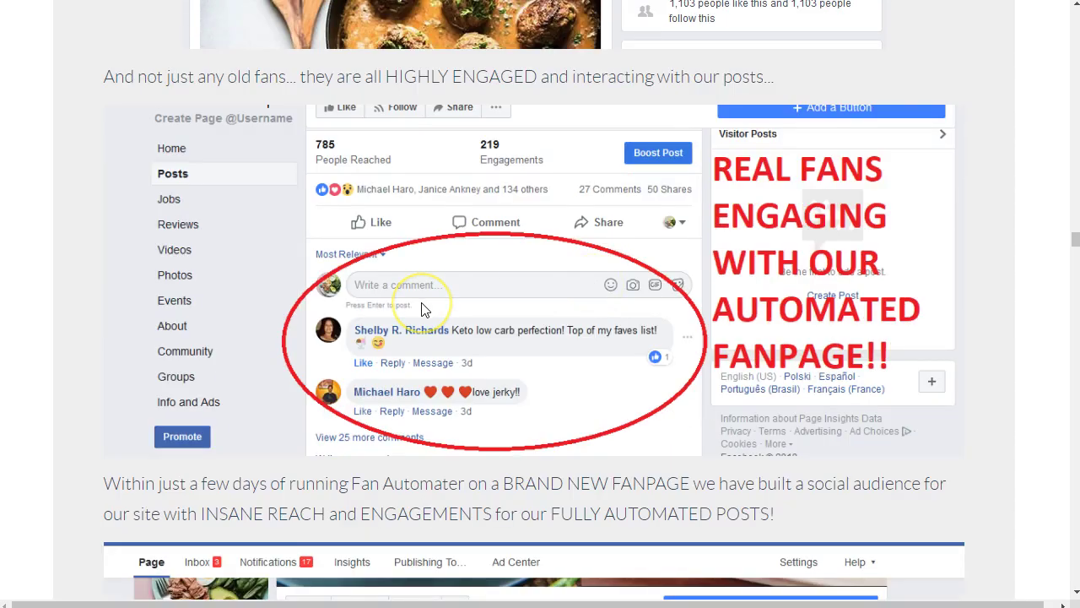
scroll(423, 311, down, 4)
scroll(423, 310, up, 3)
scroll(408, 331, down, 5)
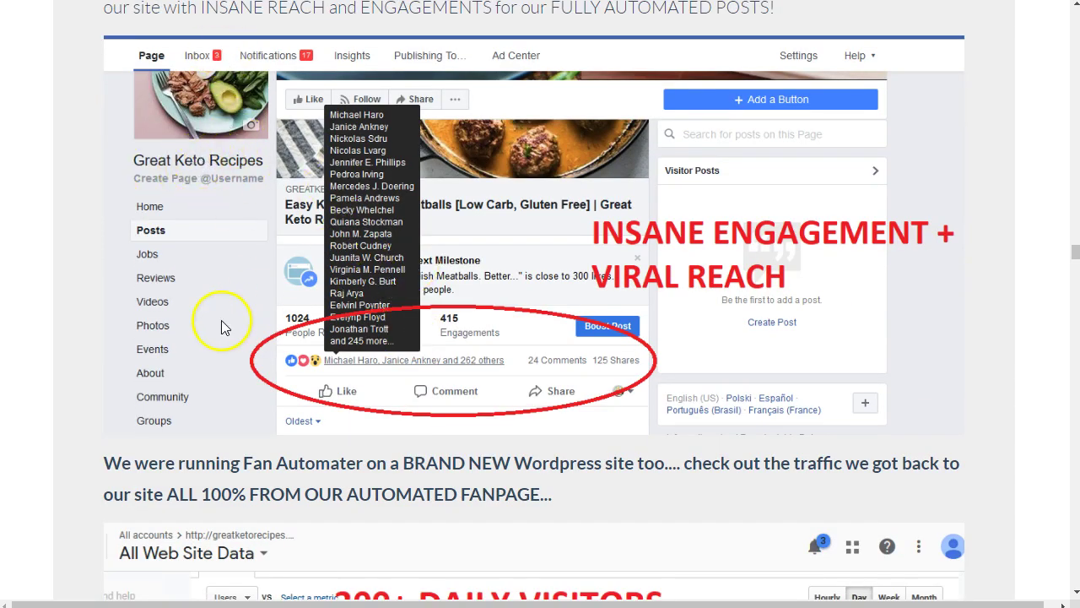
Review the sales page's website traffic proof, the growth charts of the other tested fanpages and the list of fan page struggles avoided.
scroll(221, 321, down, 12)
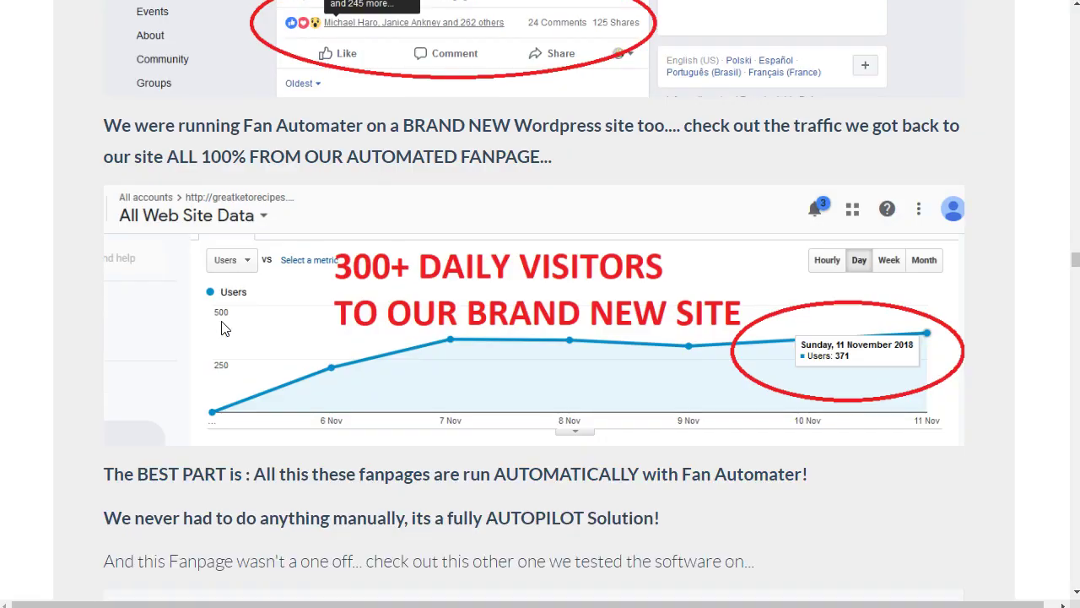
scroll(221, 321, down, 1)
scroll(221, 320, up, 3)
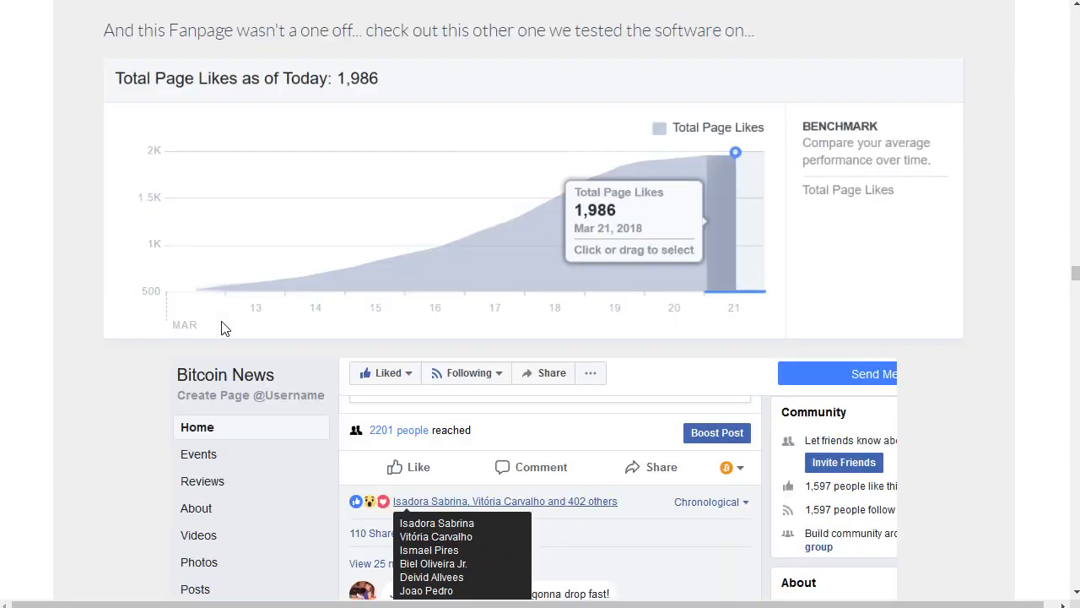
scroll(470, 221, down, 4)
scroll(470, 221, down, 15)
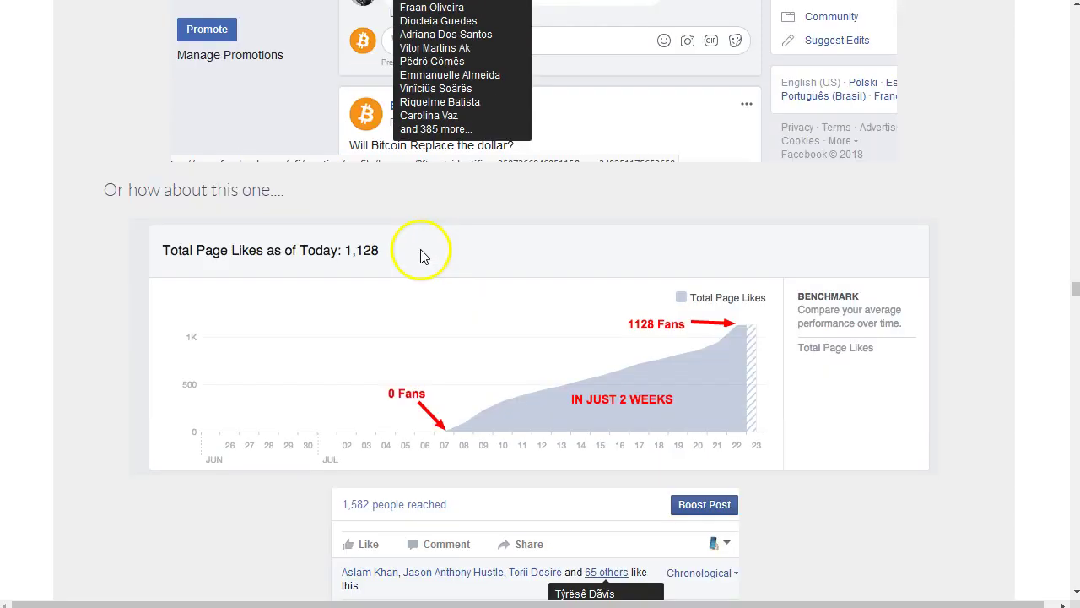
scroll(236, 321, down, 15)
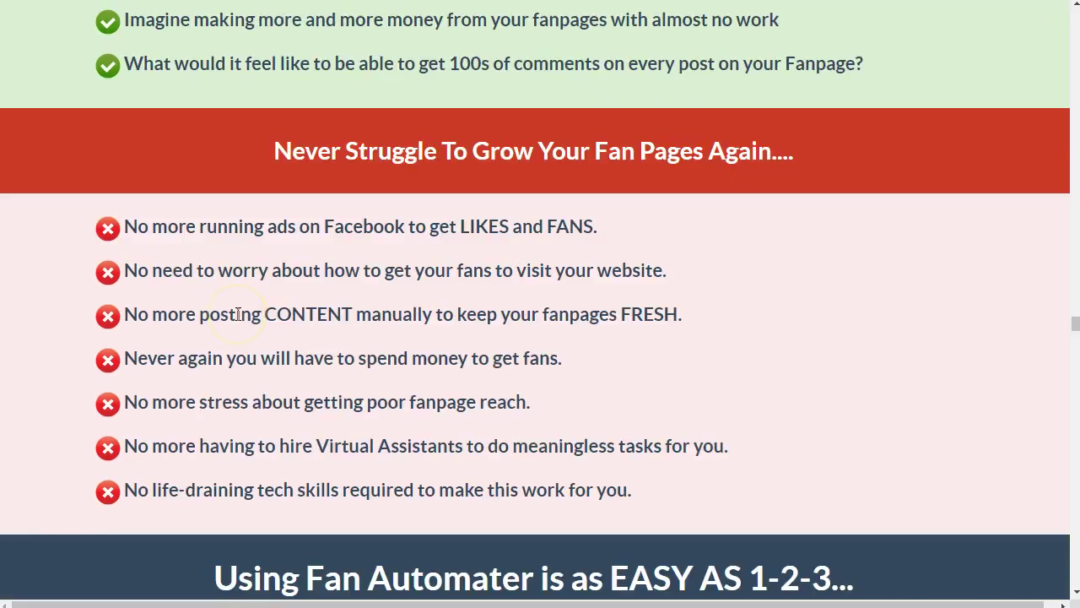
Look through the sales page's customer comments, feature list and fast action bonuses down to the single and unlimited site license prices.
scroll(238, 314, down, 20)
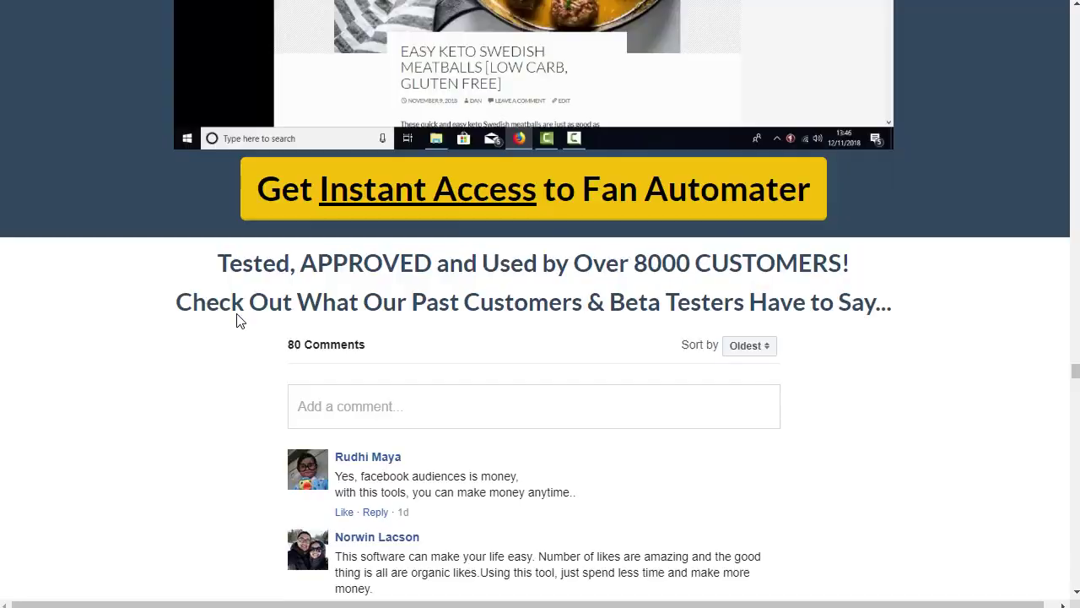
scroll(236, 320, down, 20)
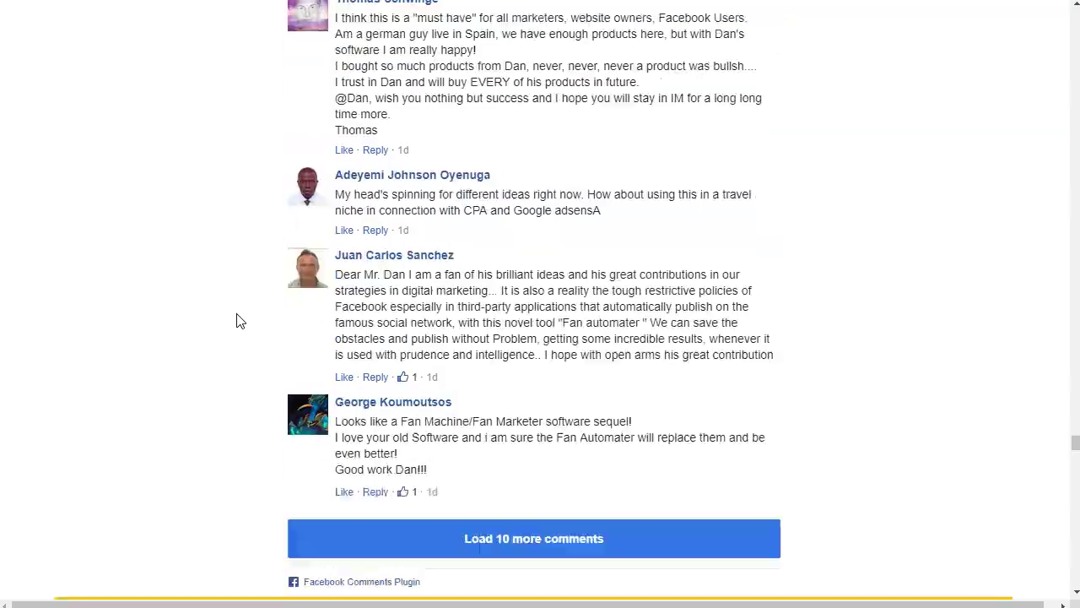
scroll(236, 321, down, 6)
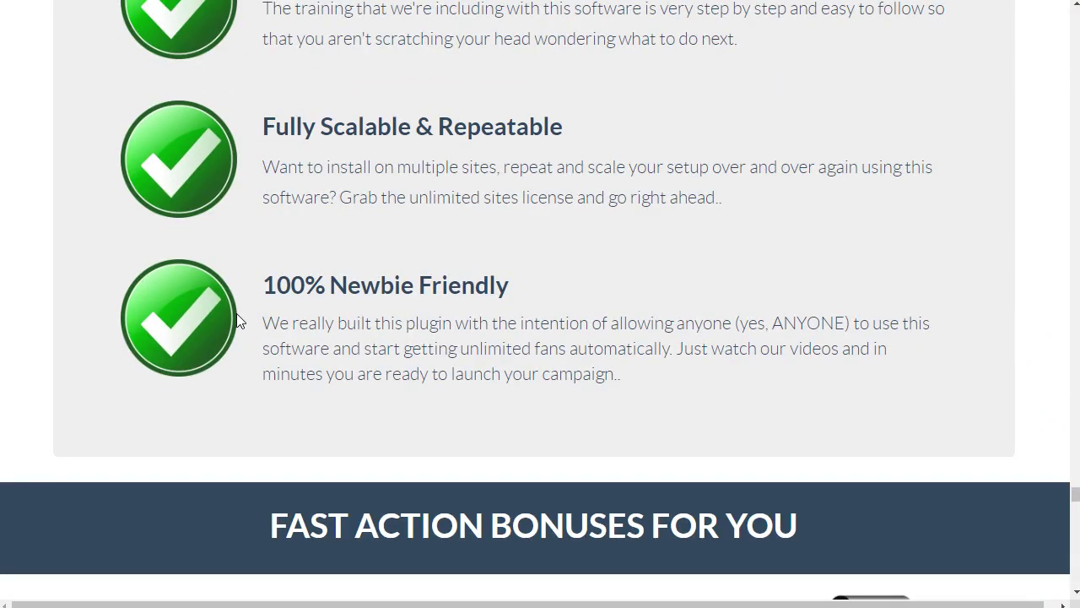
scroll(239, 319, up, 5)
scroll(239, 319, down, 15)
scroll(237, 318, down, 11)
scroll(236, 318, up, 3)
click(157, 279)
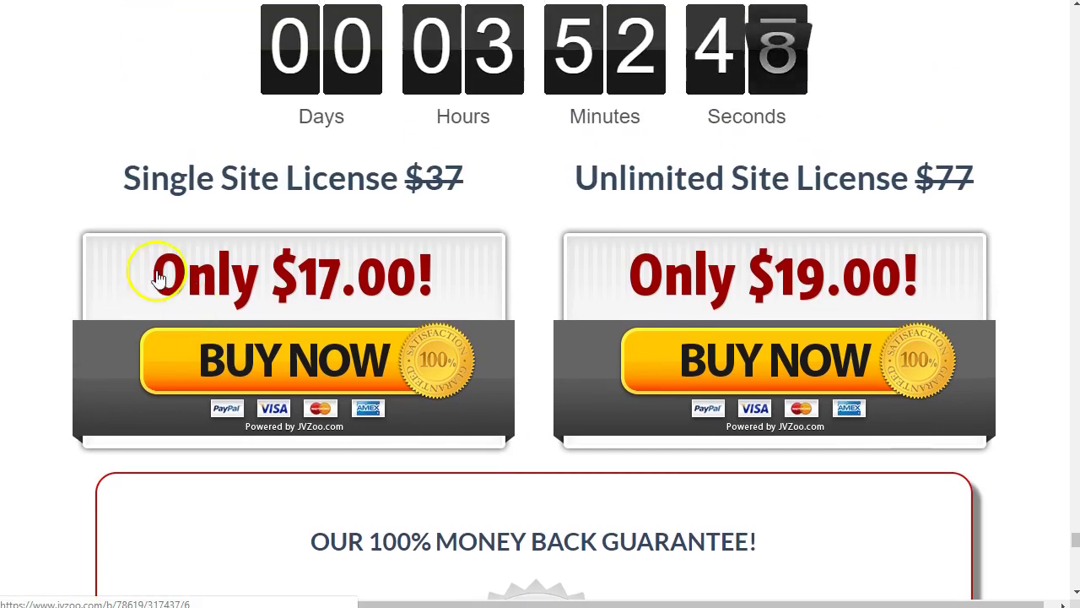